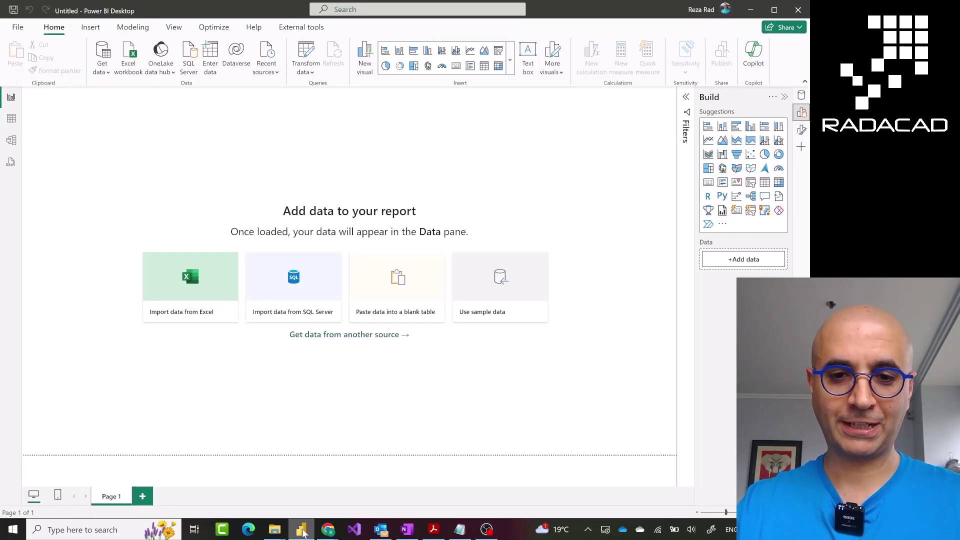
# Step: Open 'Sample Dataset for All columns.xlsx' as an Excel data source in Power BI Desktop
pyautogui.click(301, 529)
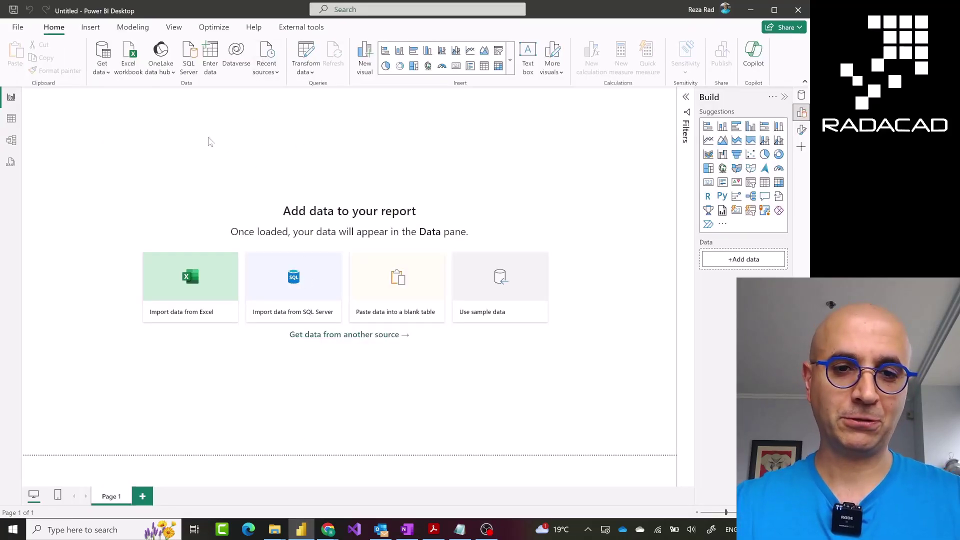
pyautogui.click(131, 73)
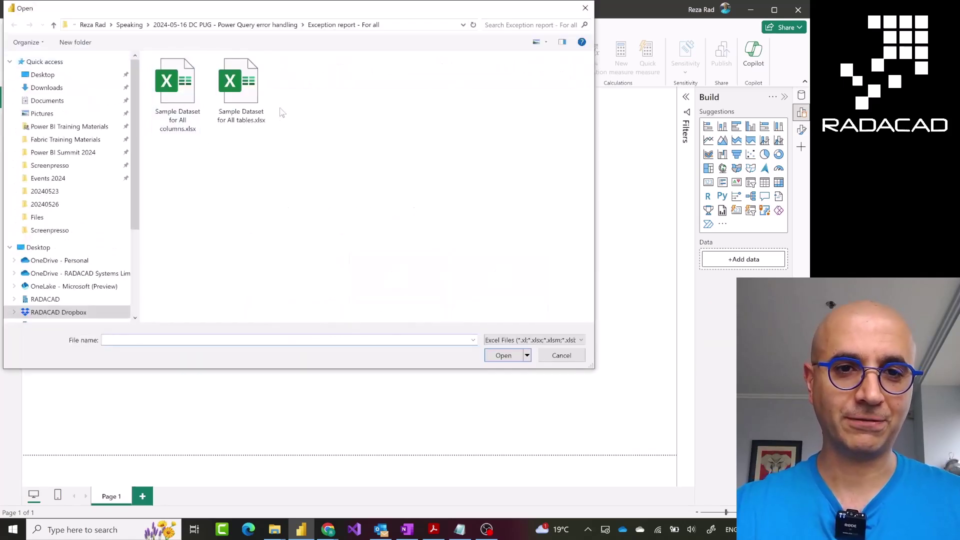
pyautogui.doubleClick(190, 102)
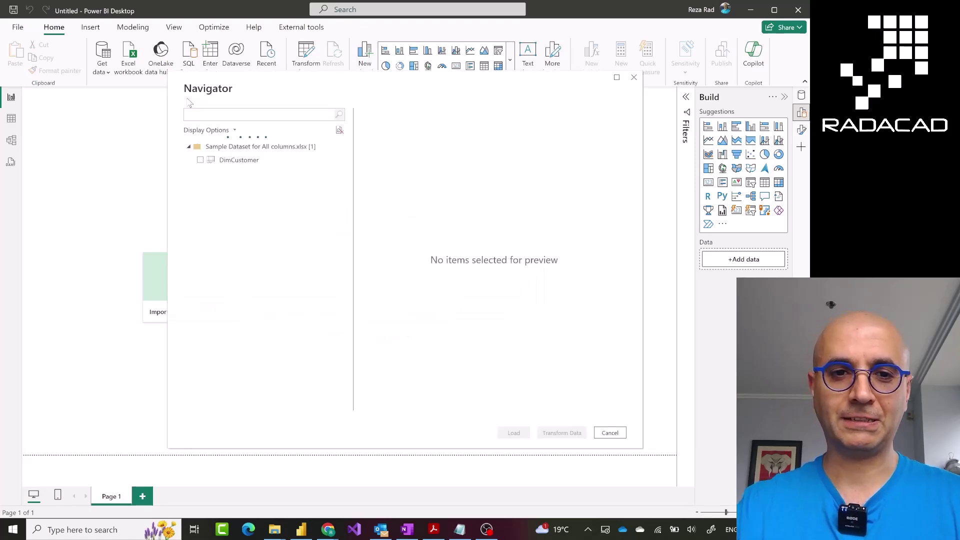
# Step: Select the DimCustomer table in the Navigator and load it (18,484 rows, 10 errors)
pyautogui.click(200, 160)
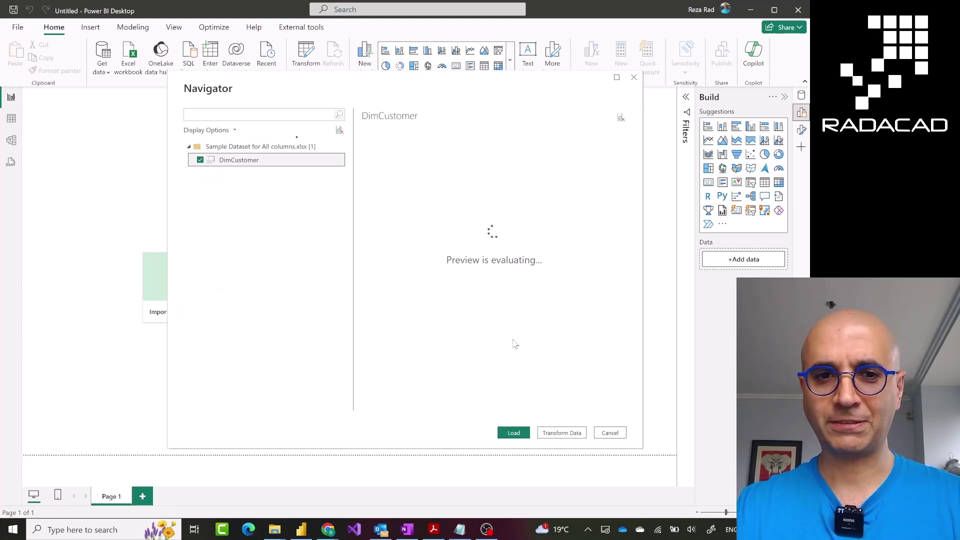
pyautogui.click(512, 433)
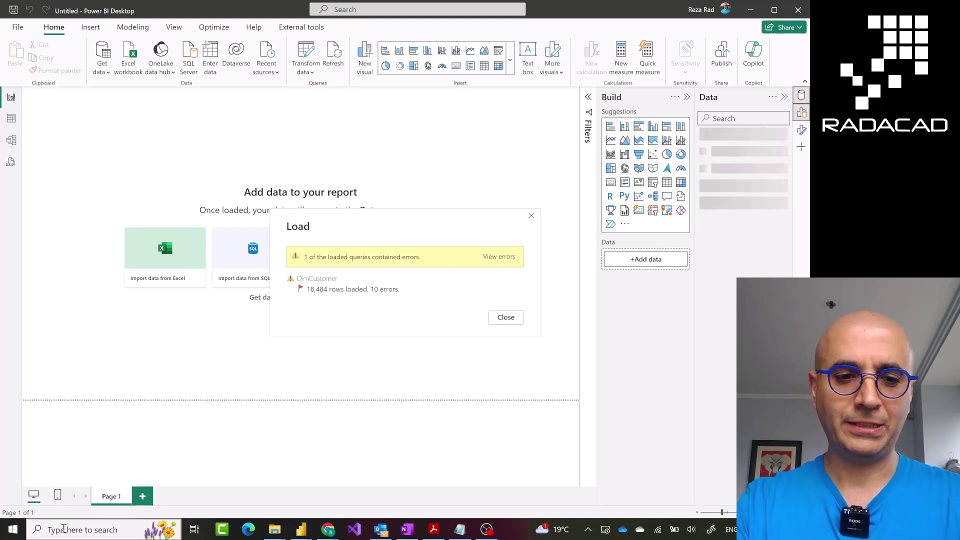
# Step: Use ZoomIt to magnify and highlight 'View errors' in the load summary, then close it
pyautogui.click(64, 529)
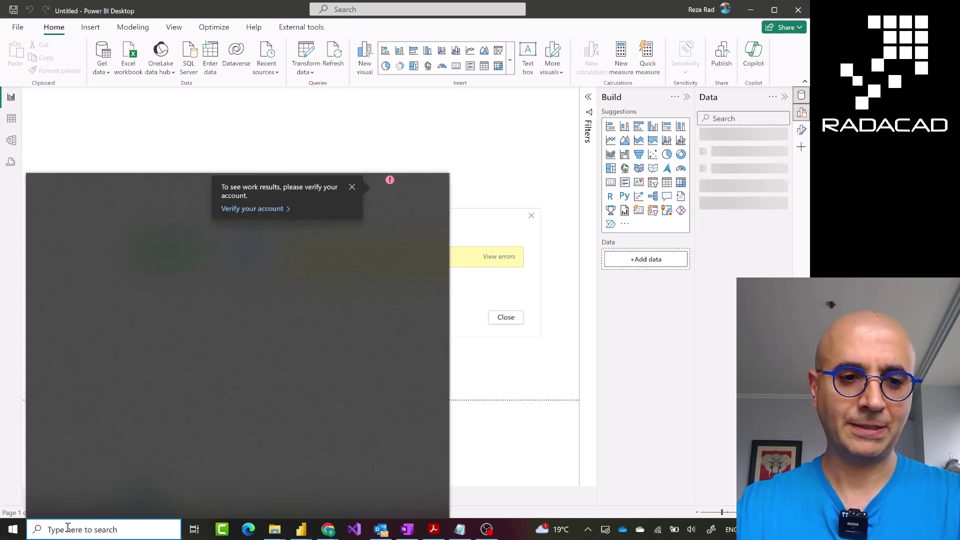
pyautogui.write('zoom')
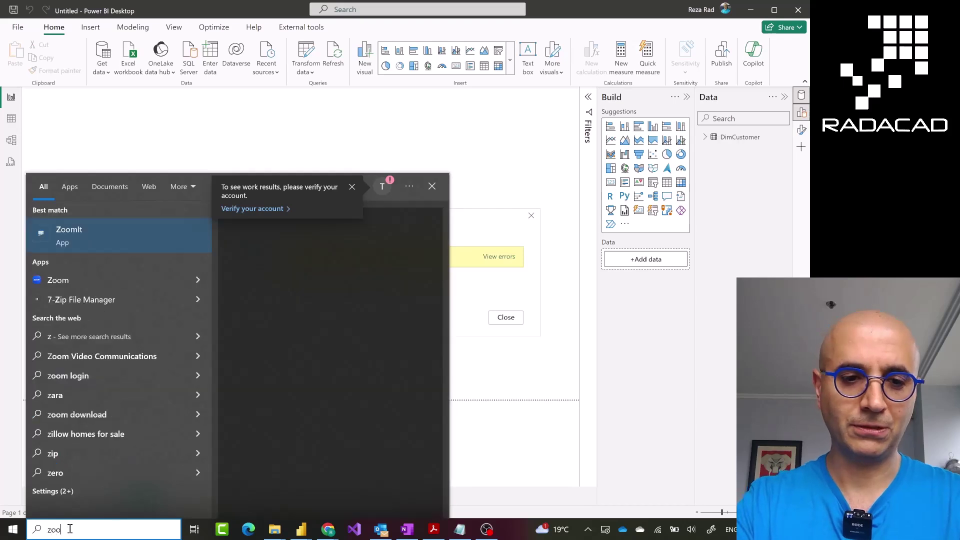
pyautogui.click(84, 248)
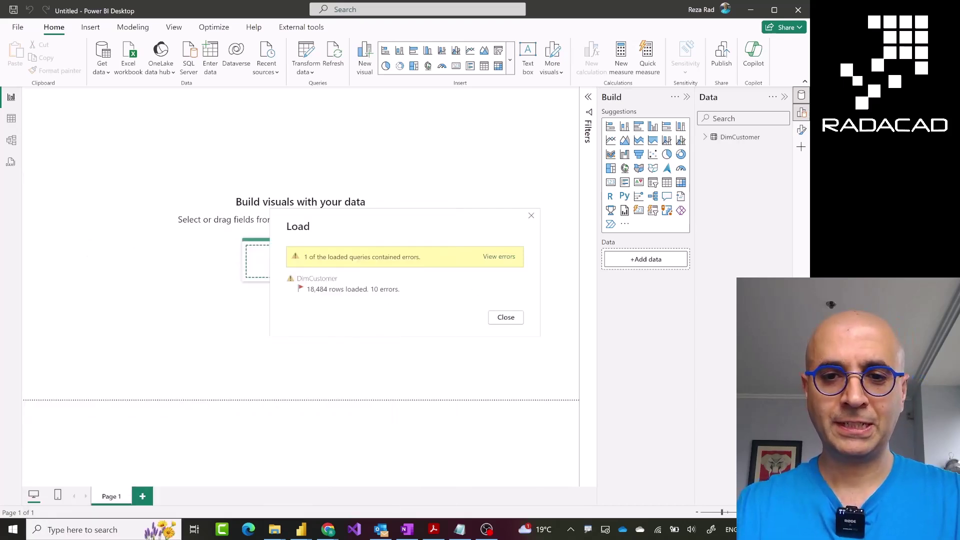
pyautogui.hotkey('ctrl', '1')
pyautogui.moveTo(476, 206); pyautogui.dragTo(575, 247)
pyautogui.press('Escape')
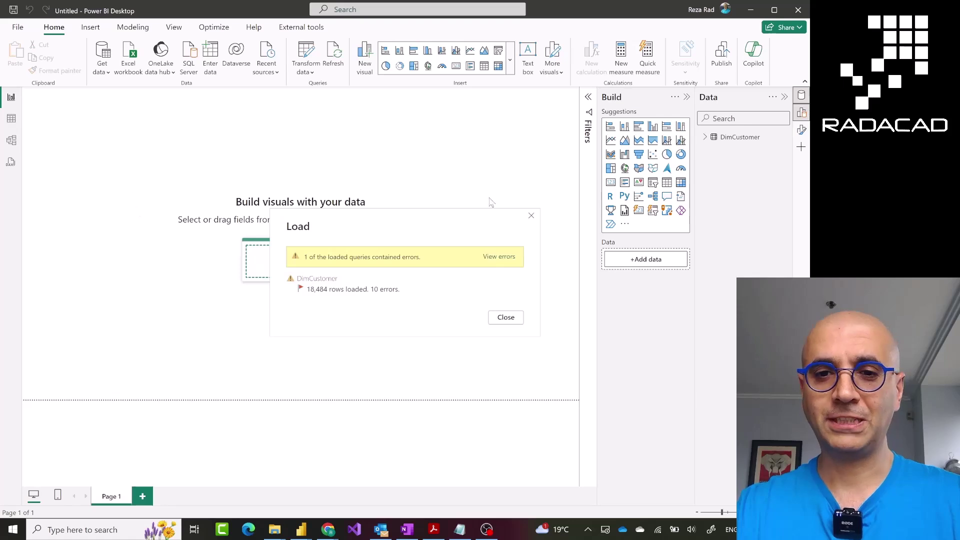
pyautogui.click(531, 216)
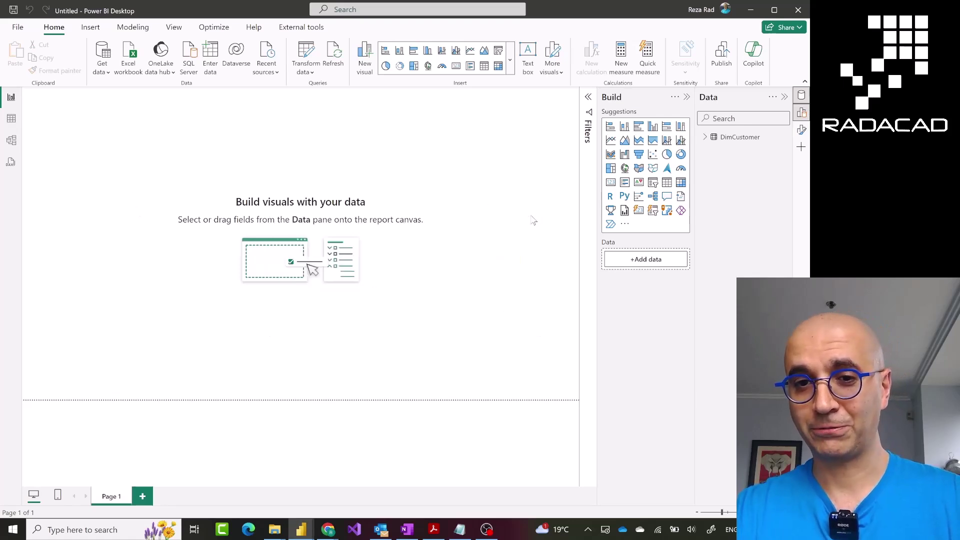
# Step: Open DimCustomer in Power Query Editor and turn off Column distribution in the View options
pyautogui.click(306, 50)
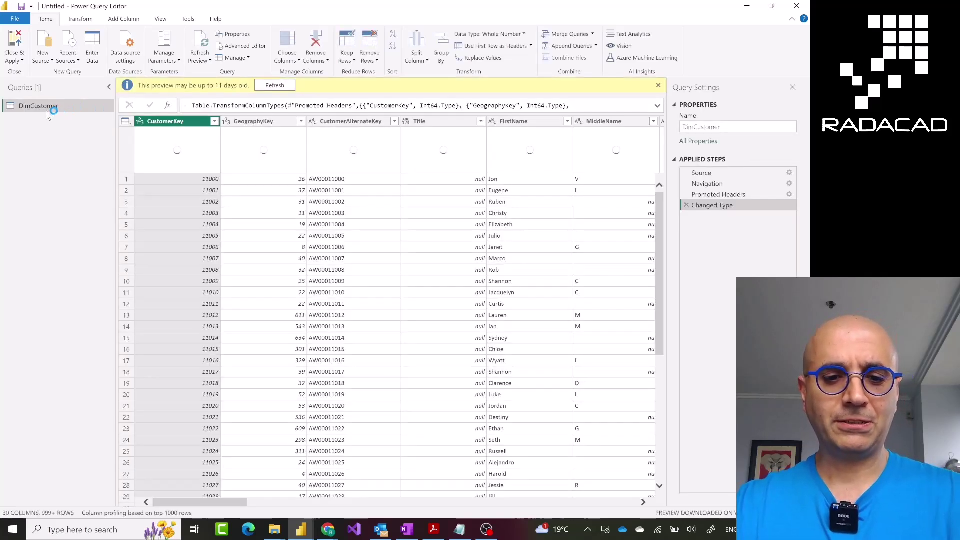
pyautogui.click(188, 20)
pyautogui.click(159, 21)
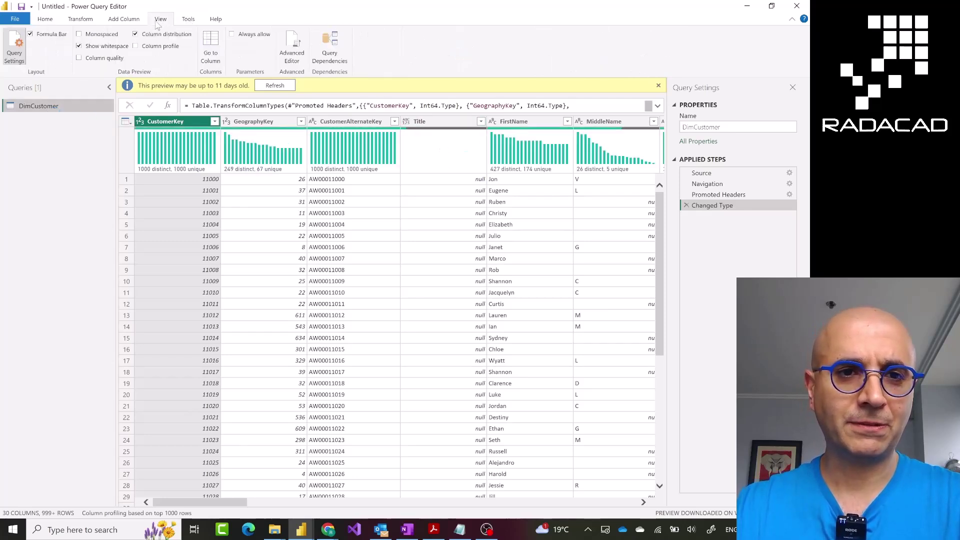
pyautogui.click(135, 34)
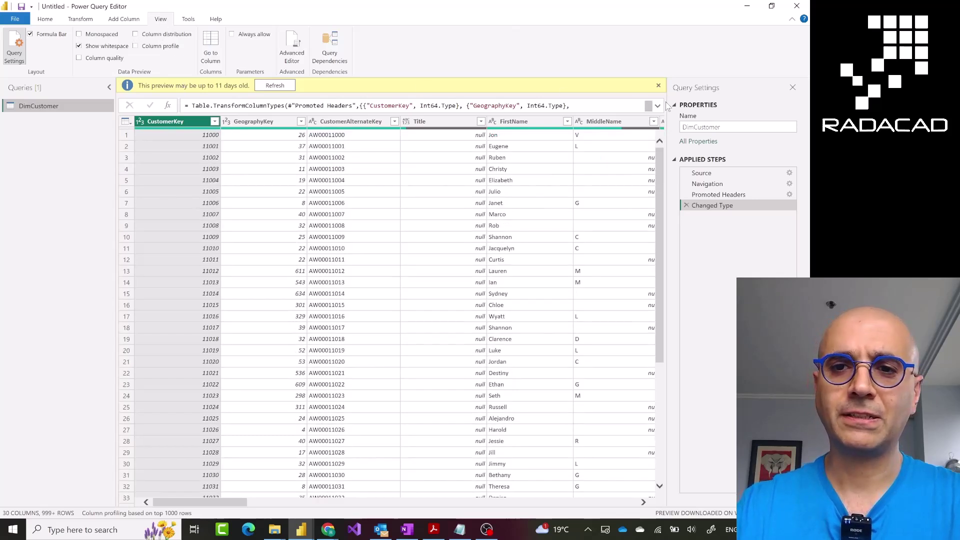
# Step: Dismiss the outdated-preview notice and rename the query to 'DimCustomer - original'
pyautogui.click(658, 85)
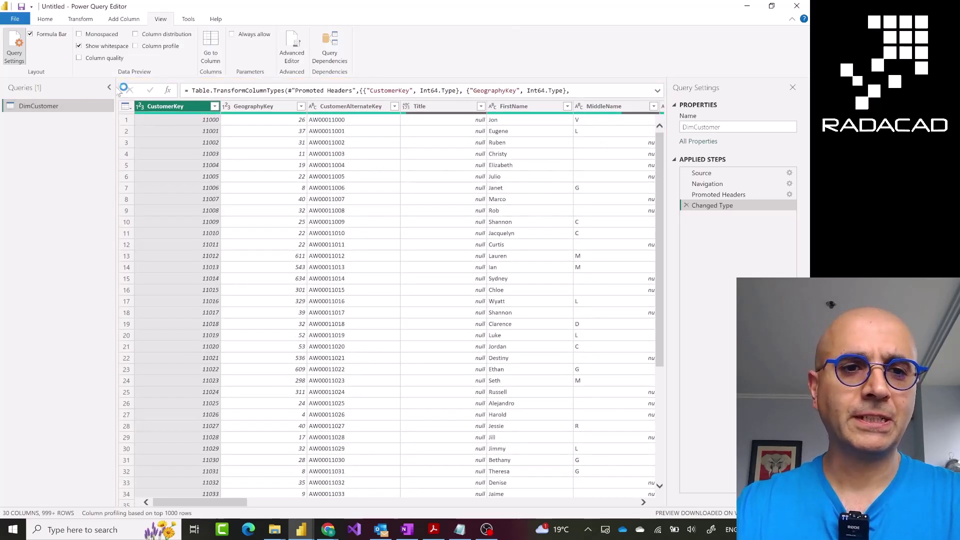
pyautogui.doubleClick(60, 105)
pyautogui.click(67, 107)
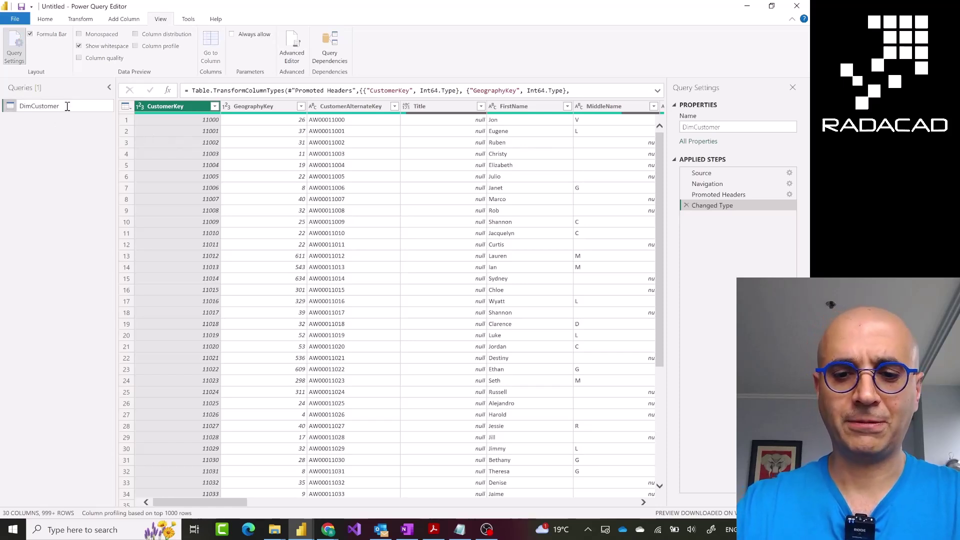
pyautogui.write('- original')
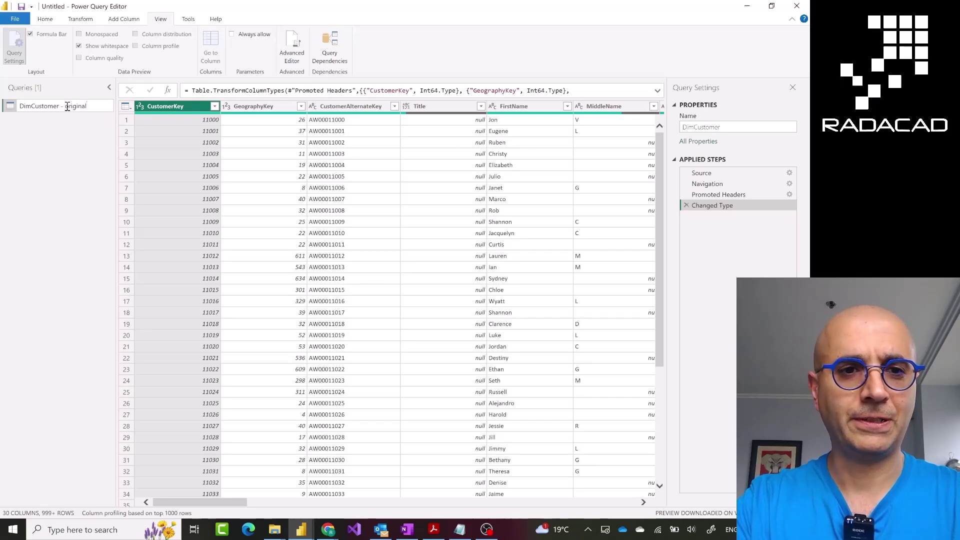
pyautogui.press('Return')
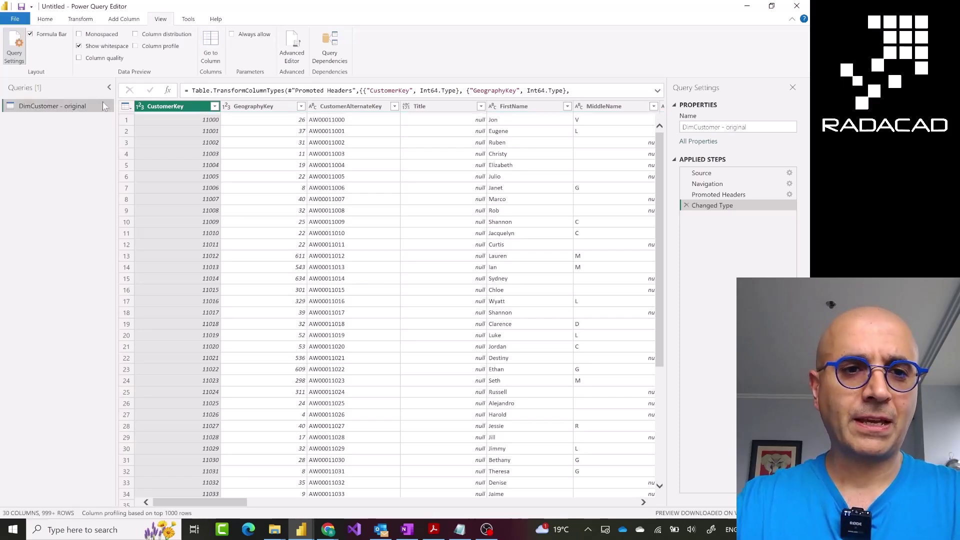
# Step: Create a reference query of DimCustomer - original and rename it 'DimCustomer'
pyautogui.rightClick(63, 112)
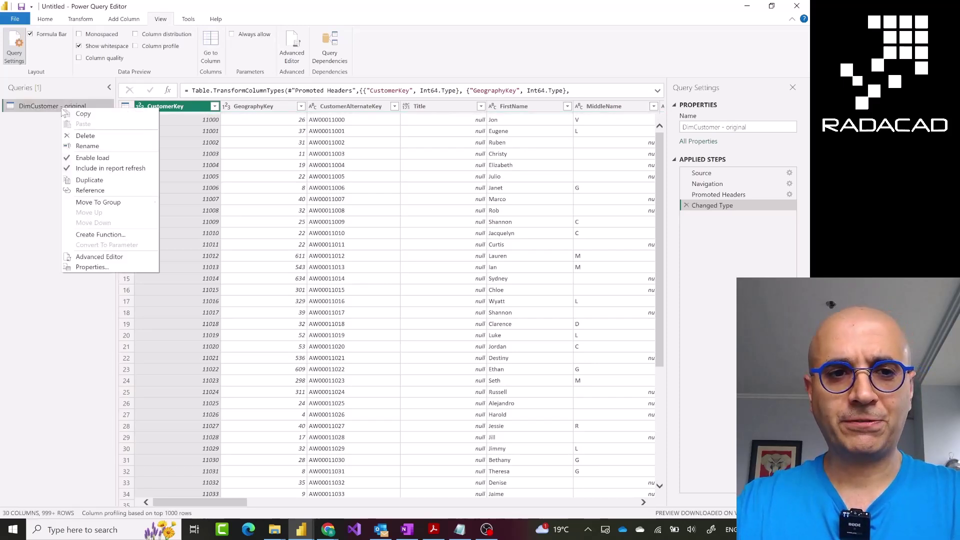
pyautogui.click(93, 193)
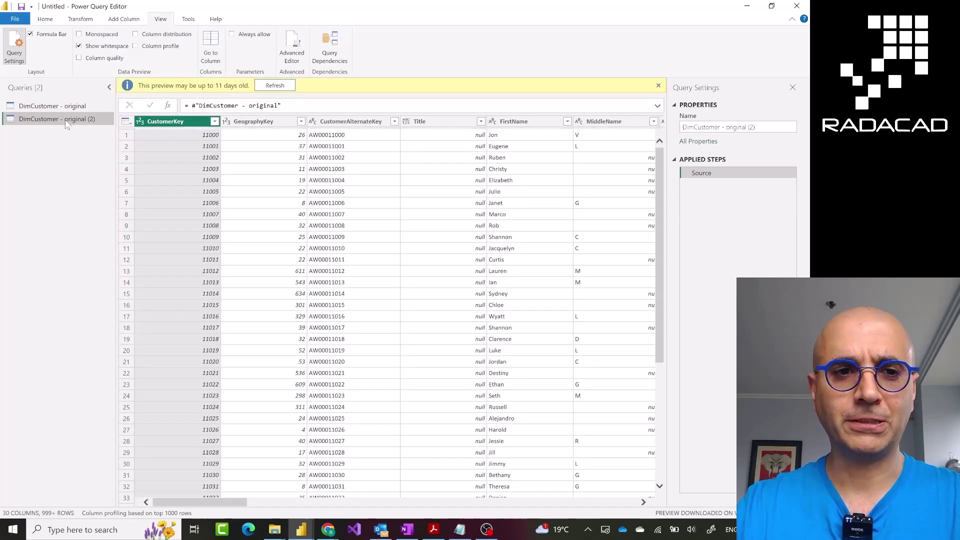
pyautogui.doubleClick(63, 120)
pyautogui.click(61, 123)
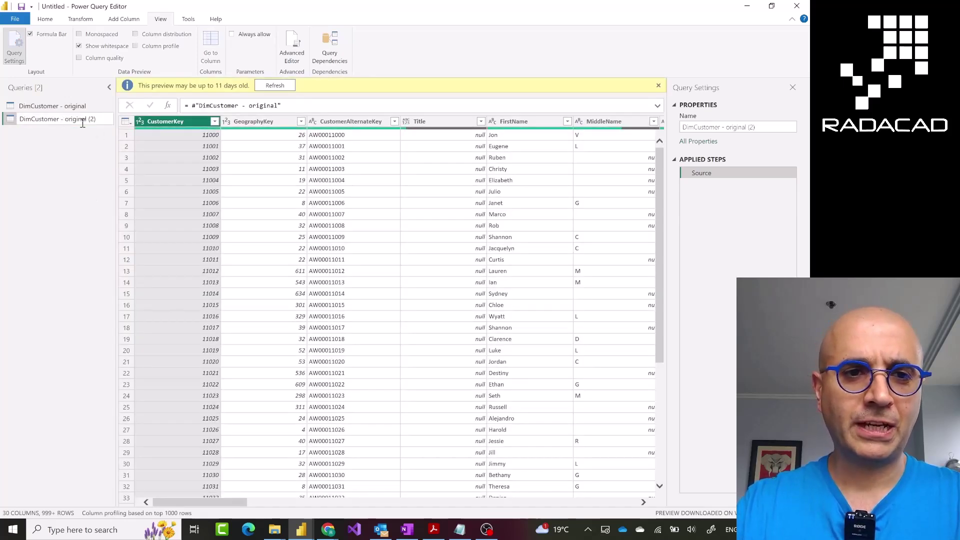
pyautogui.keyDown('shift'); pyautogui.click(100, 118); pyautogui.keyUp('shift')
pyautogui.press('Delete')
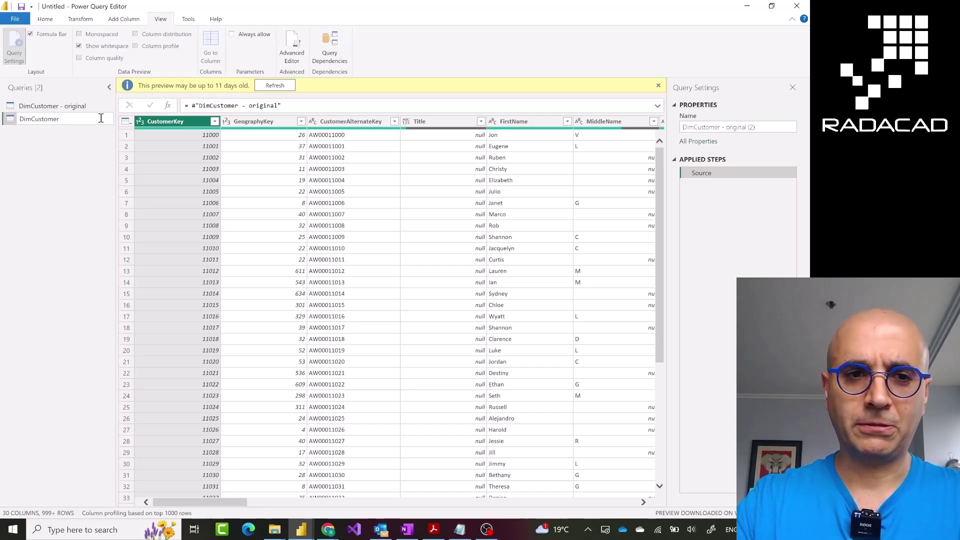
pyautogui.press('Return')
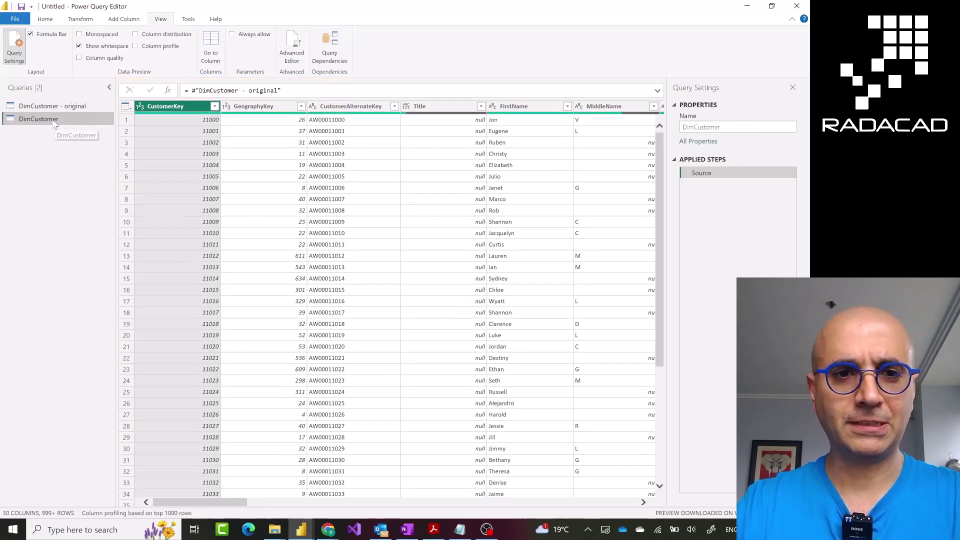
# Step: Apply Remove Errors to the whole DimCustomer table from the table actions menu
pyautogui.click(131, 109)
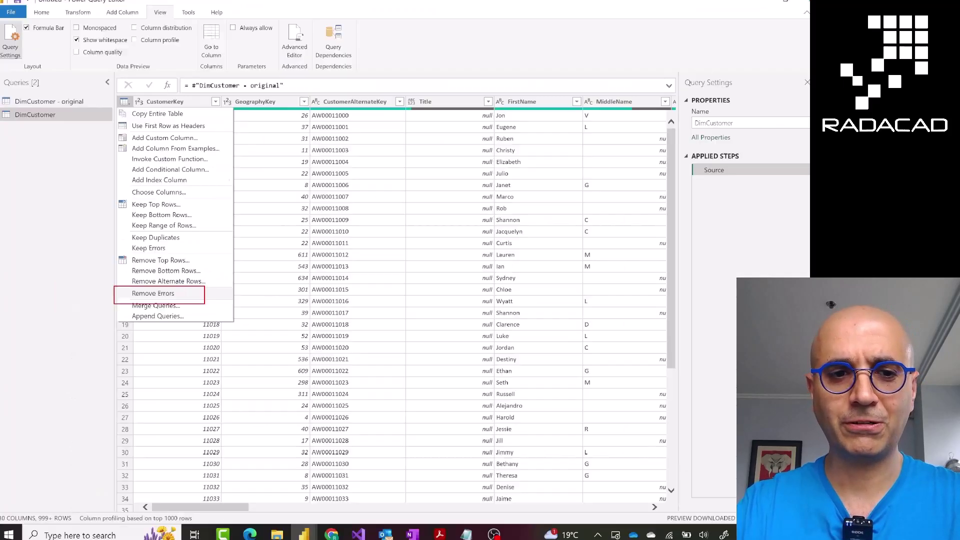
pyautogui.press('Escape')
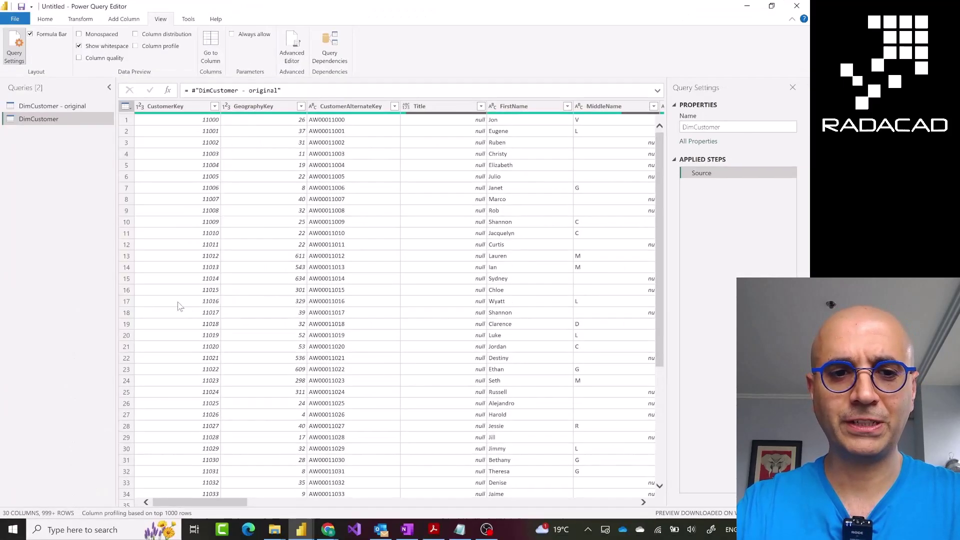
pyautogui.click(126, 107)
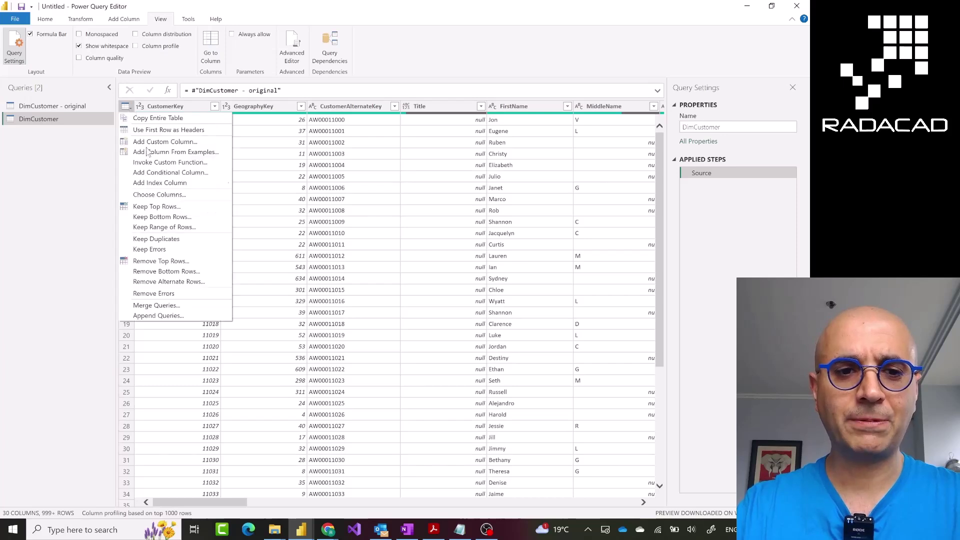
pyautogui.click(166, 295)
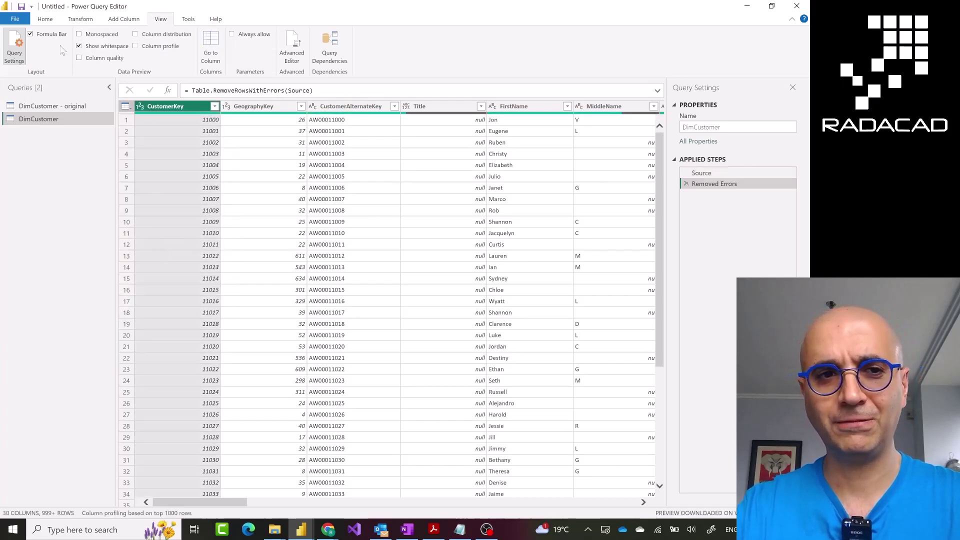
pyautogui.click(45, 19)
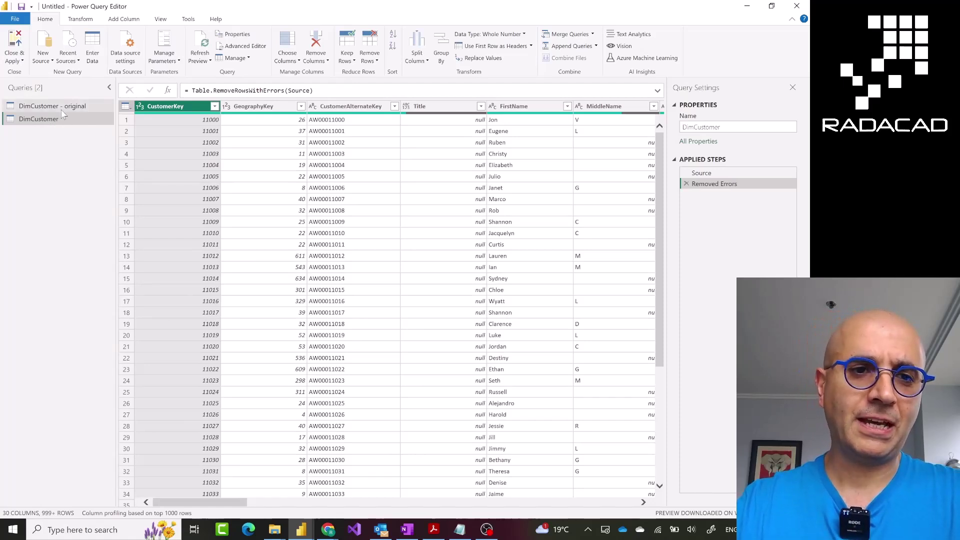
# Step: Reference DimCustomer - original in a new query named 'DimCustomer - error'
pyautogui.click(64, 106)
pyautogui.rightClick(66, 110)
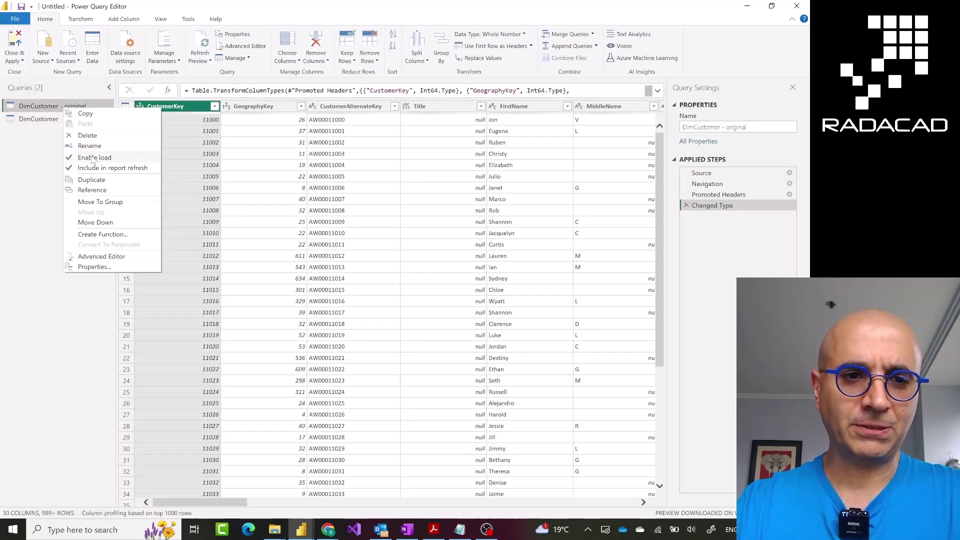
pyautogui.click(92, 190)
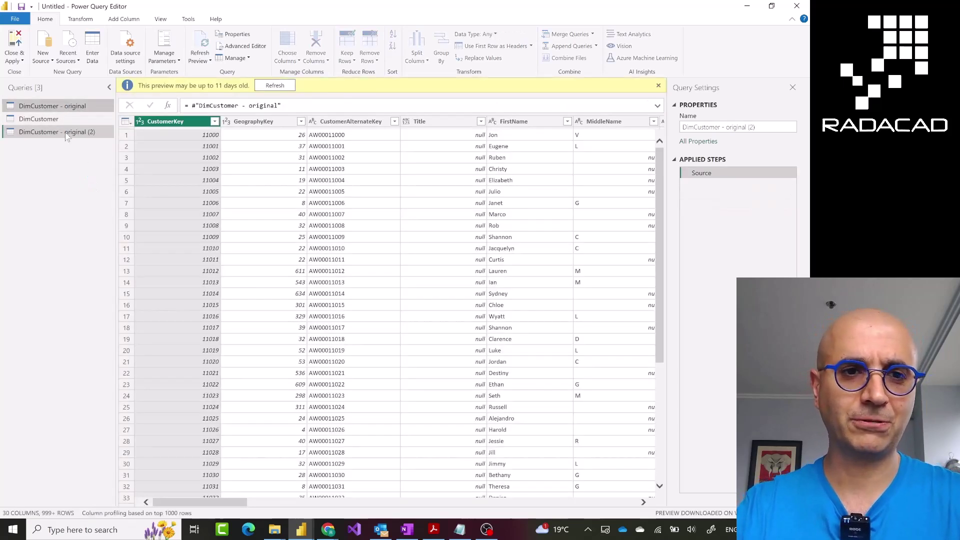
pyautogui.doubleClick(65, 132)
pyautogui.click(65, 132)
pyautogui.keyDown('shift'); pyautogui.click(97, 131); pyautogui.keyUp('shift')
pyautogui.write('er')
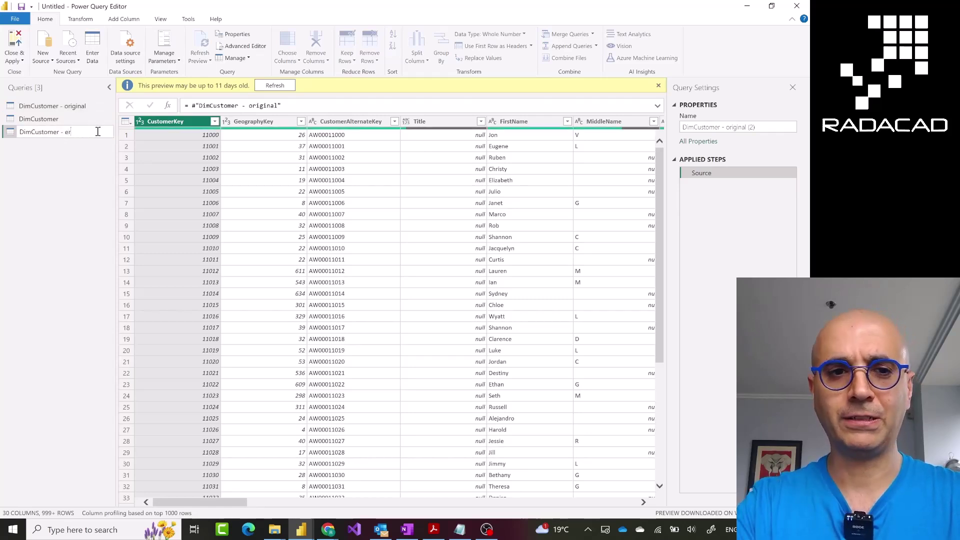
pyautogui.write('ror')
pyautogui.press('Return')
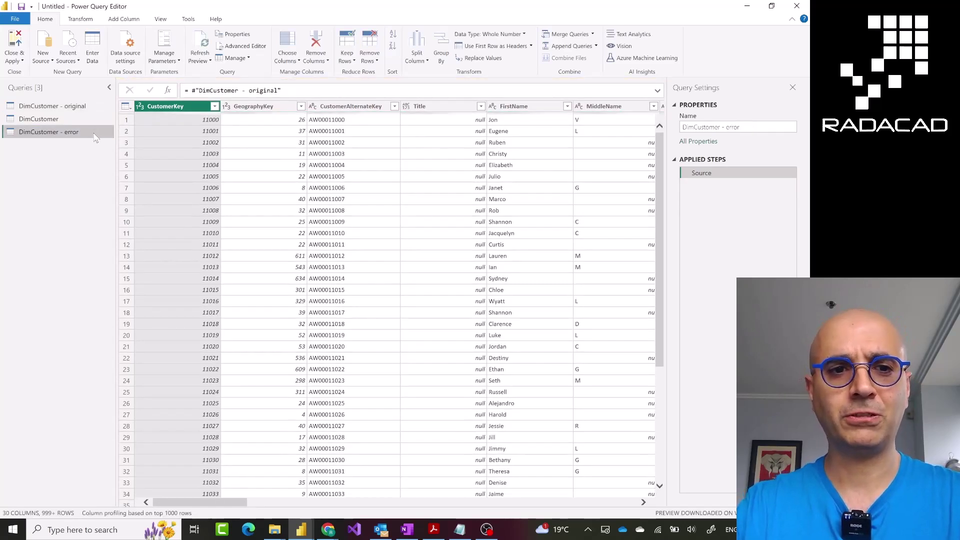
pyautogui.click(125, 107)
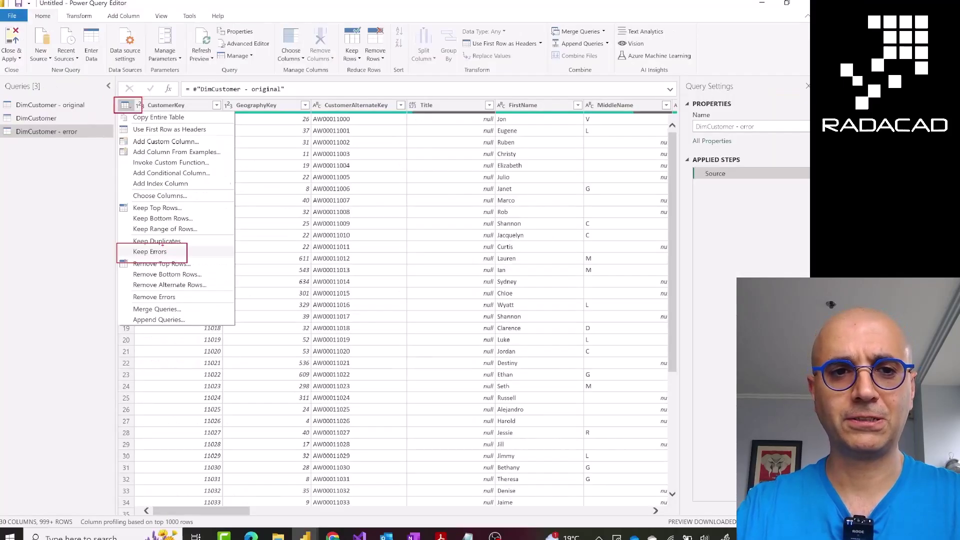
# Step: Apply Keep Errors to DimCustomer - error, review its 10 error rows, then select DimCustomer - original
pyautogui.press('Escape')
pyautogui.click(131, 109)
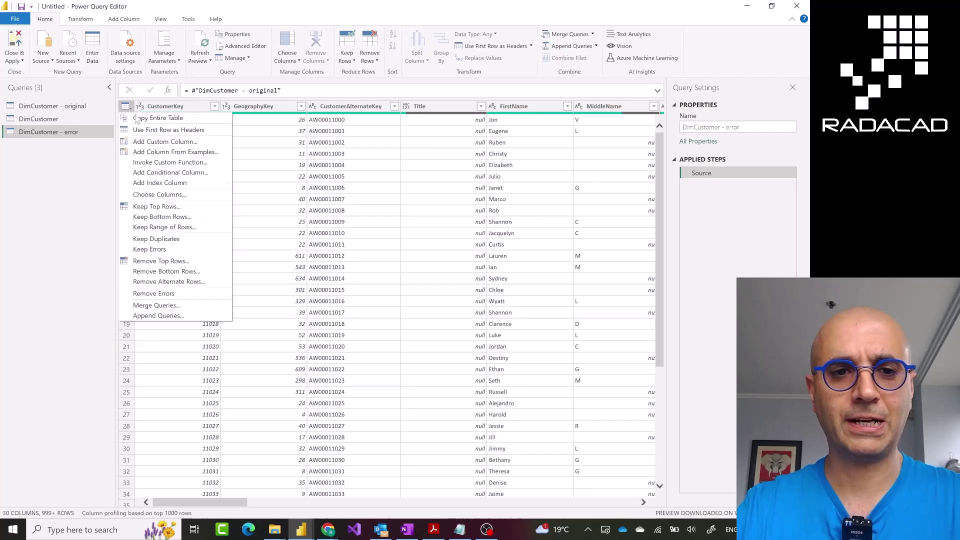
pyautogui.click(155, 249)
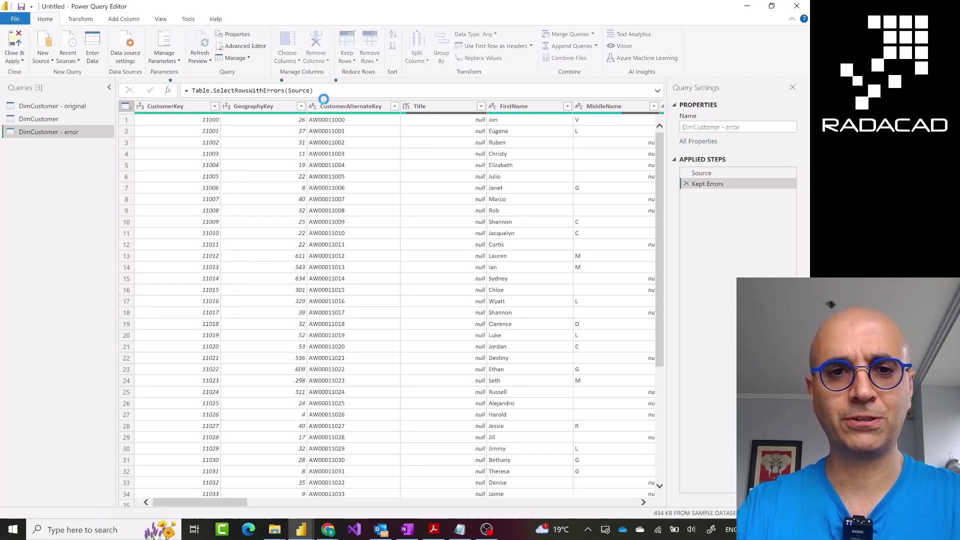
pyautogui.click(332, 90)
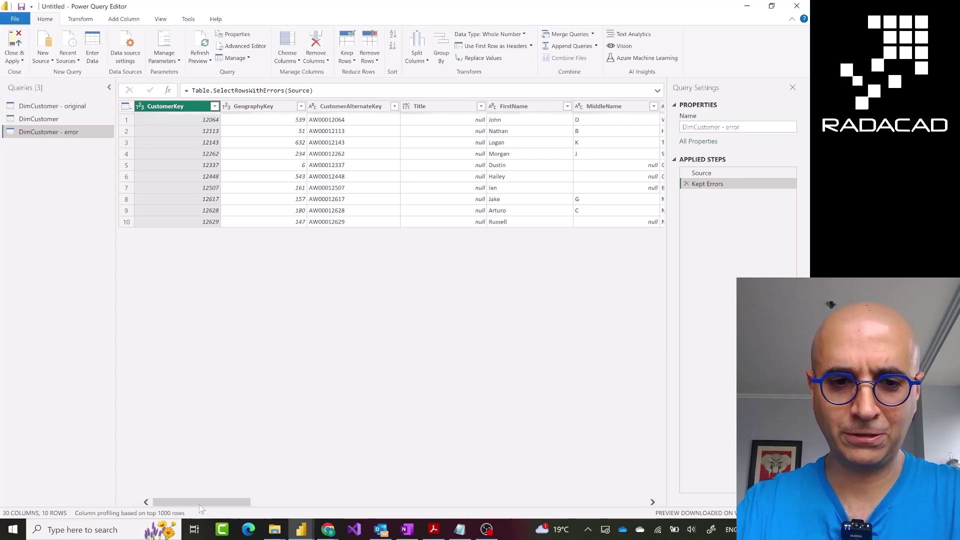
pyautogui.moveTo(200, 506); pyautogui.dragTo(301, 495)
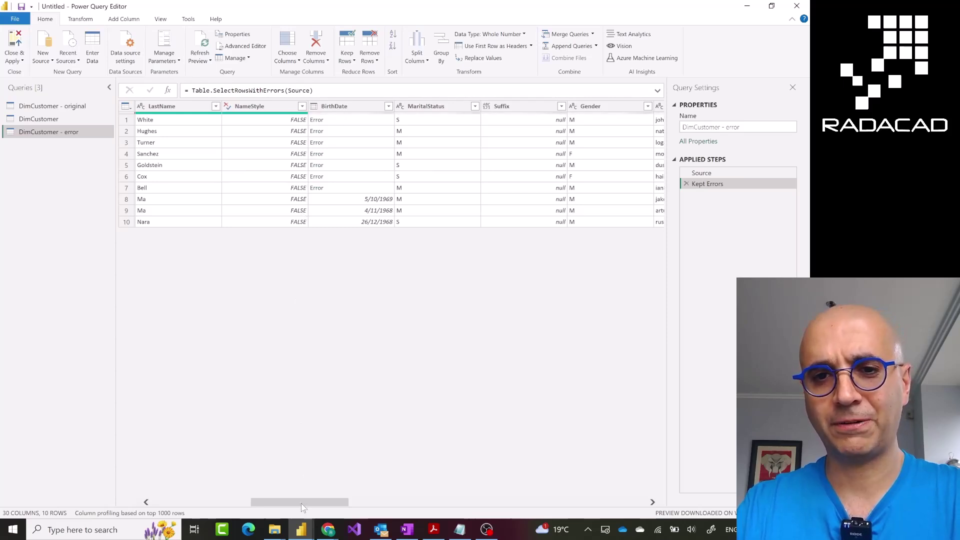
pyautogui.moveTo(304, 503); pyautogui.dragTo(183, 517)
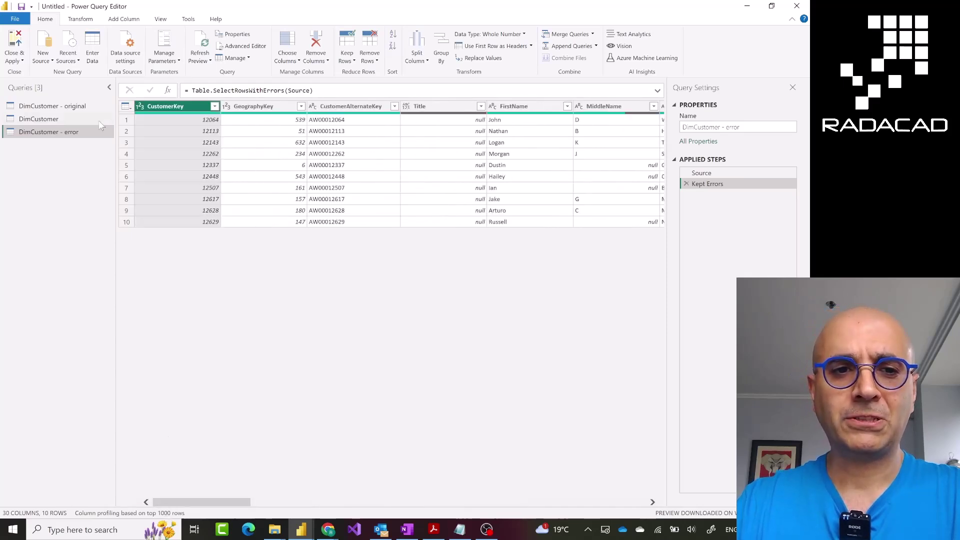
pyautogui.click(73, 107)
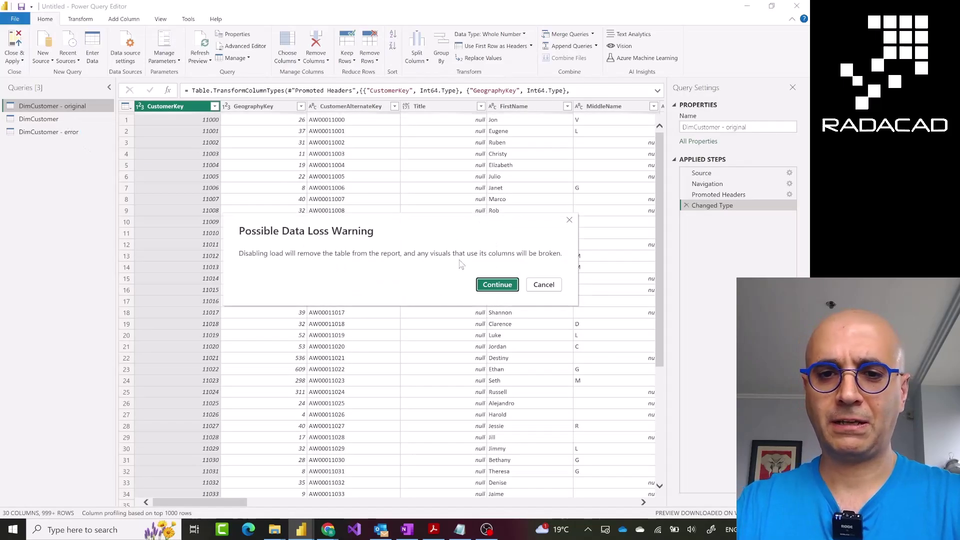
# Step: Confirm disabling load for DimCustomer - original, then review DimCustomer and DimCustomer - error's 10 error rows
pyautogui.click(490, 287)
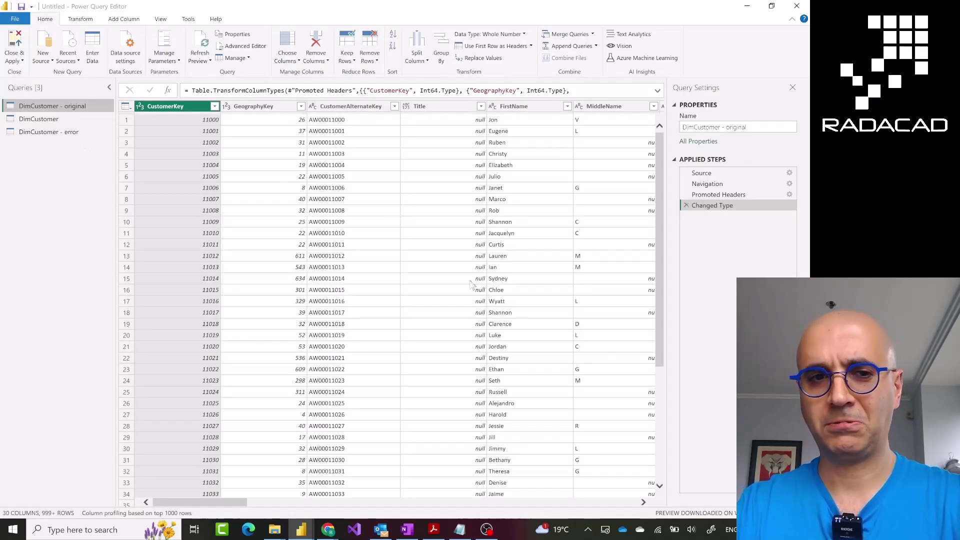
pyautogui.click(31, 123)
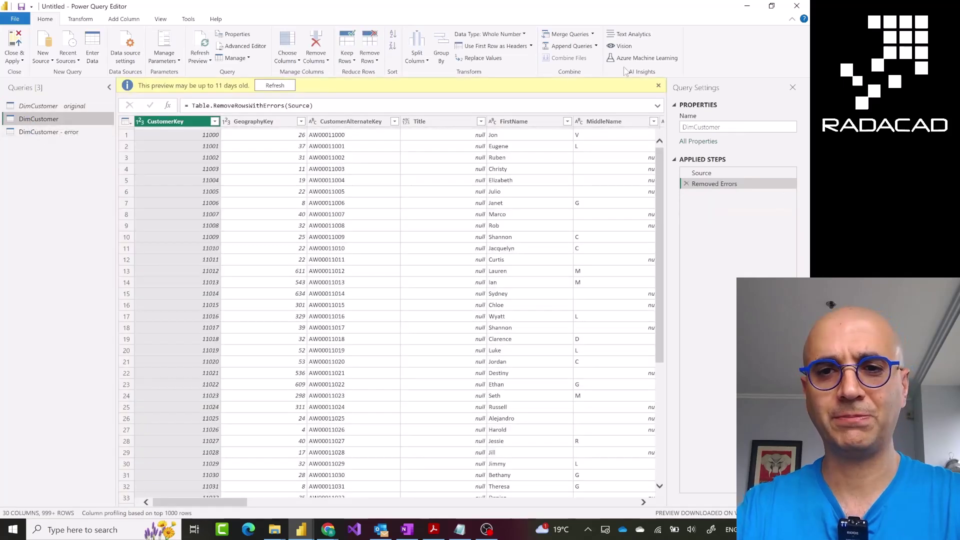
pyautogui.click(658, 86)
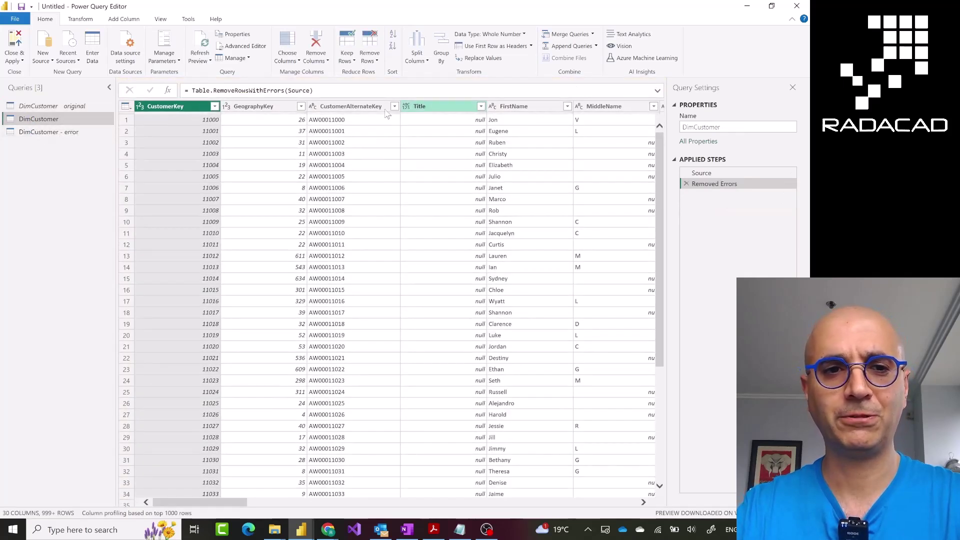
pyautogui.click(53, 133)
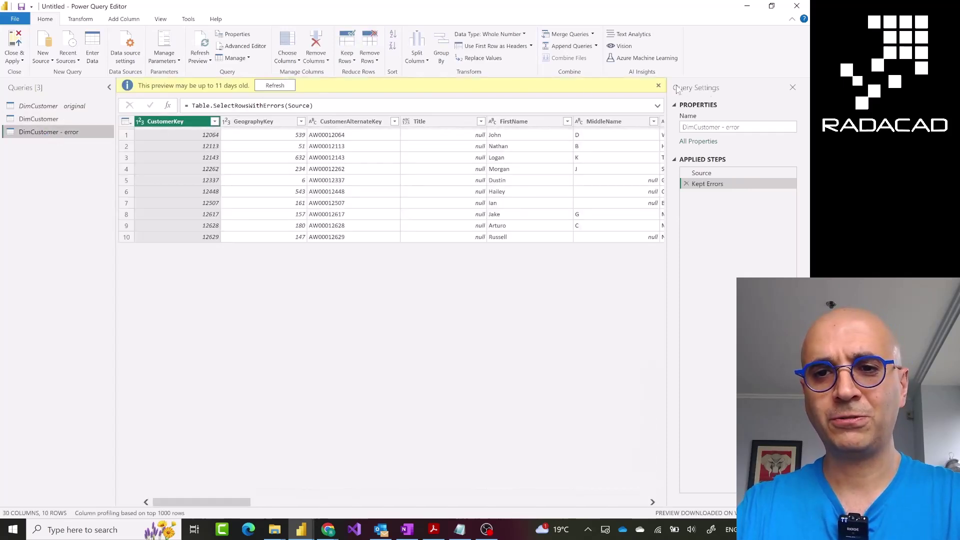
pyautogui.click(658, 86)
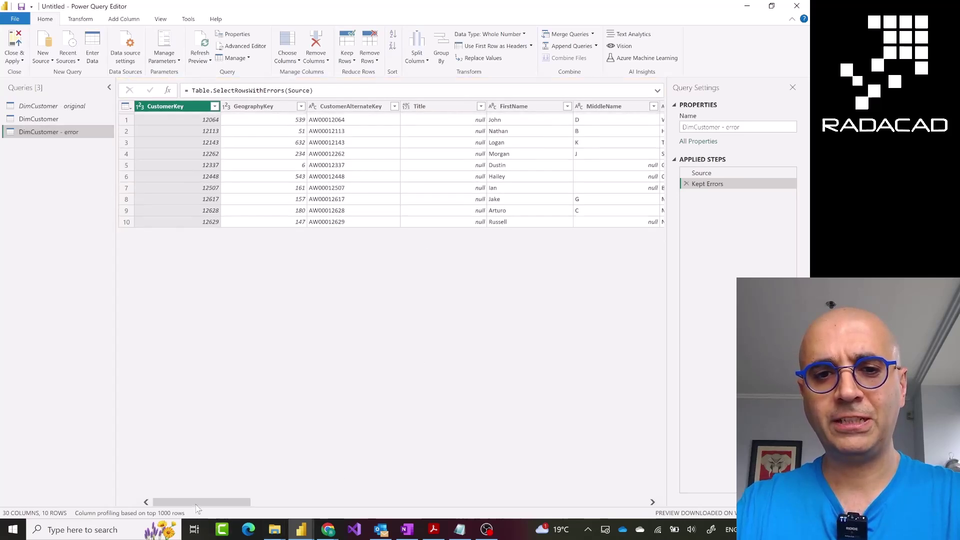
pyautogui.moveTo(197, 505)
pyautogui.mouseDown()
pyautogui.moveTo(277, 498)
pyautogui.moveTo(196, 502)
pyautogui.mouseUp()
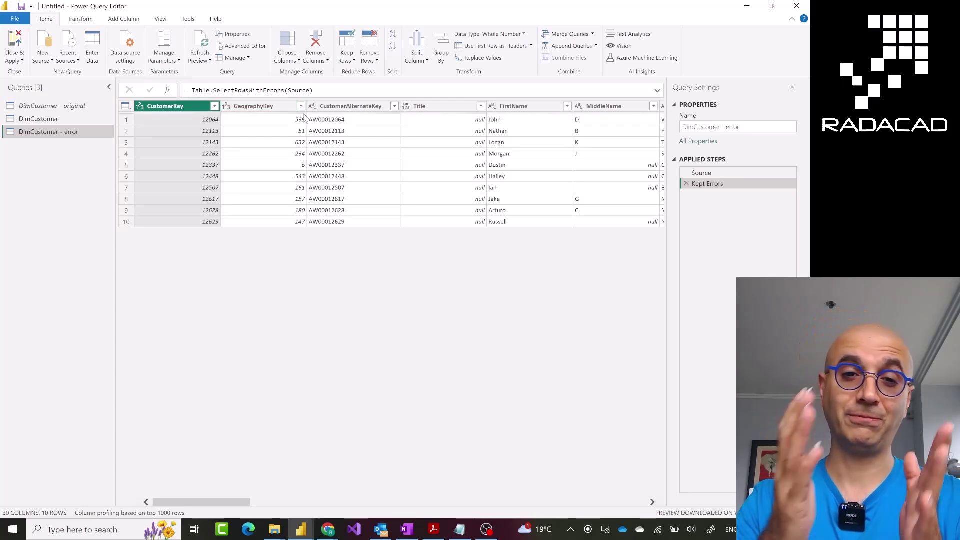
pyautogui.moveTo(306, 117)
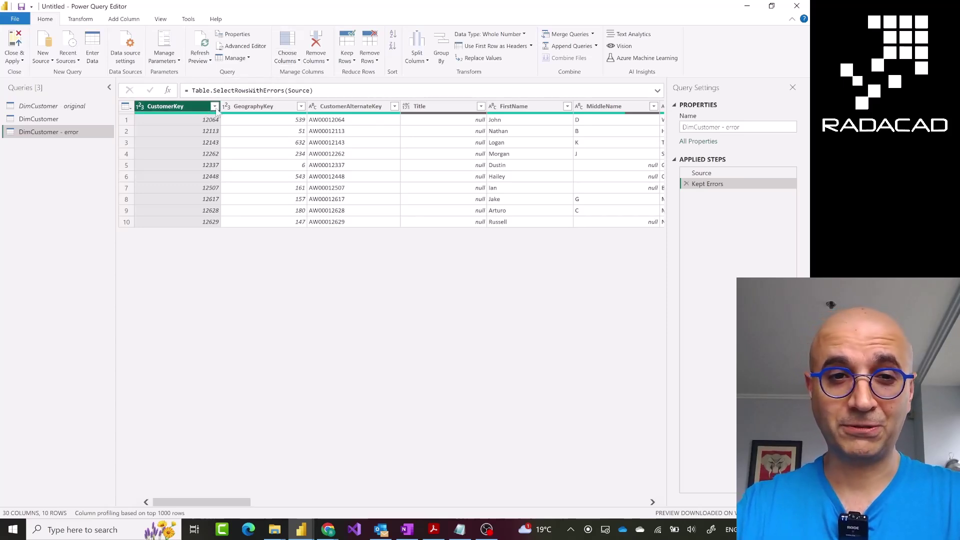
# Step: Unpivot every DimCustomer - error column except CustomerKey into Attribute and Value columns
pyautogui.rightClick(193, 109)
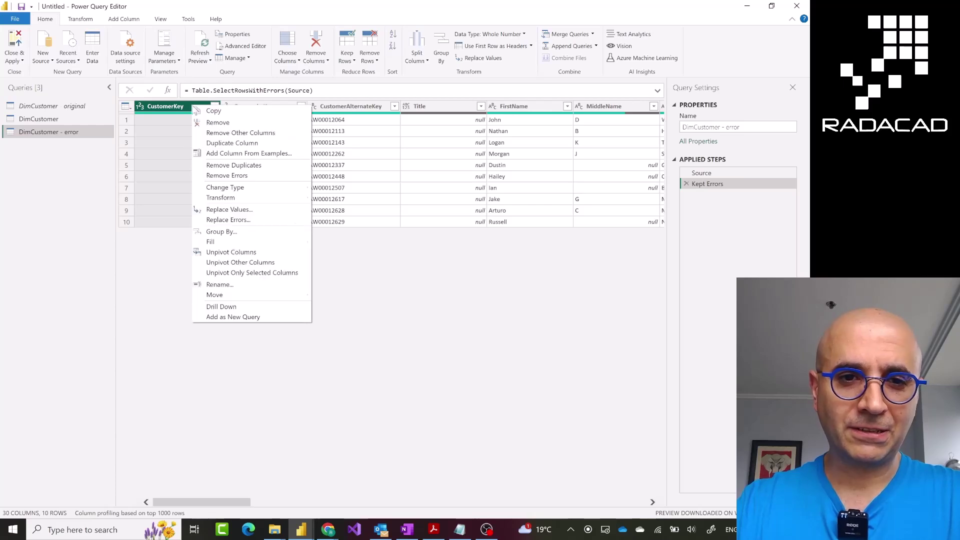
pyautogui.click(255, 263)
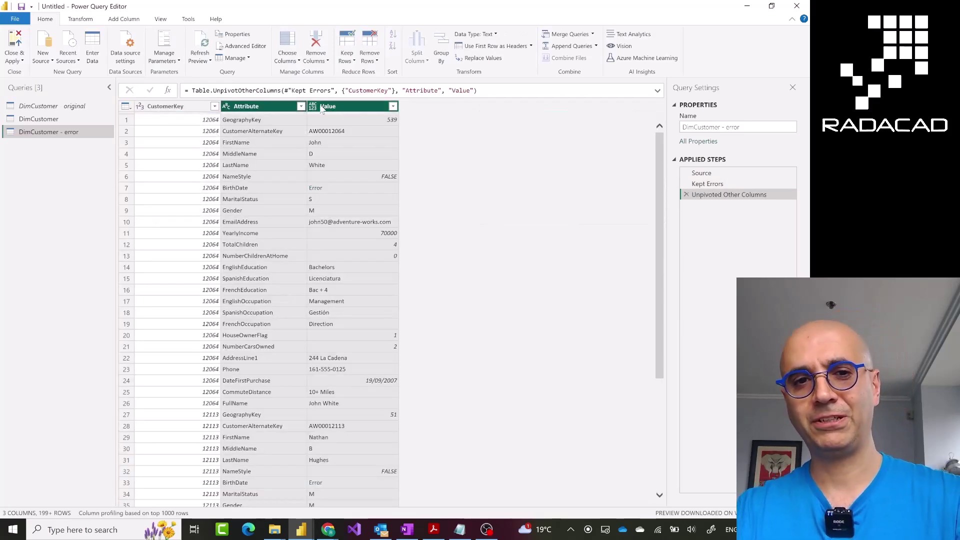
# Step: Rename Attribute to 'Column Name' and keep only the 11 rows whose Value is an error
pyautogui.doubleClick(250, 108)
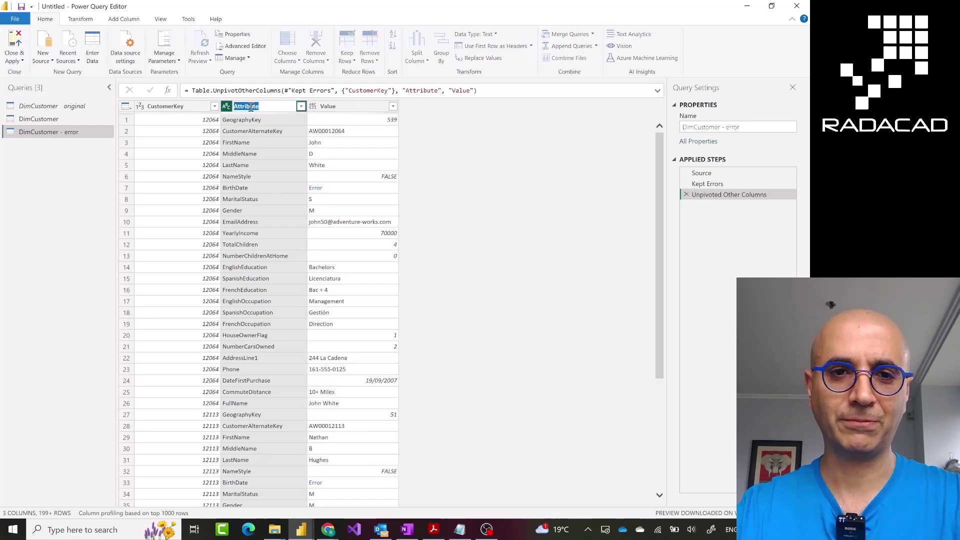
pyautogui.write('Colu')
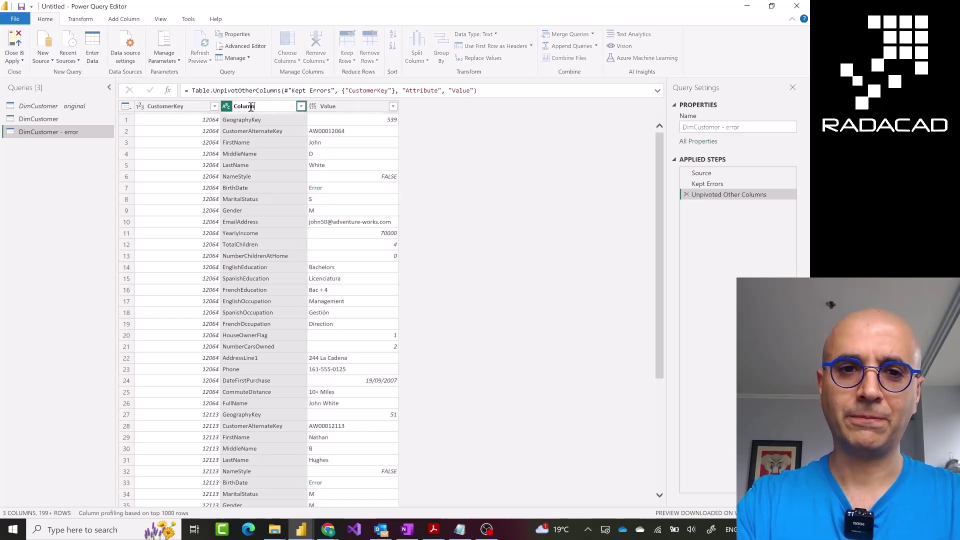
pyautogui.write('mn Name')
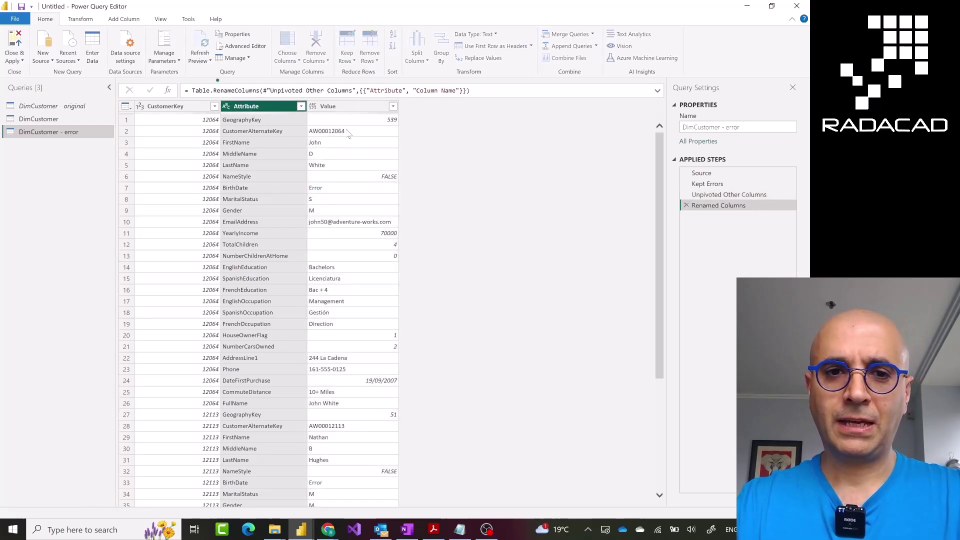
pyautogui.click(334, 107)
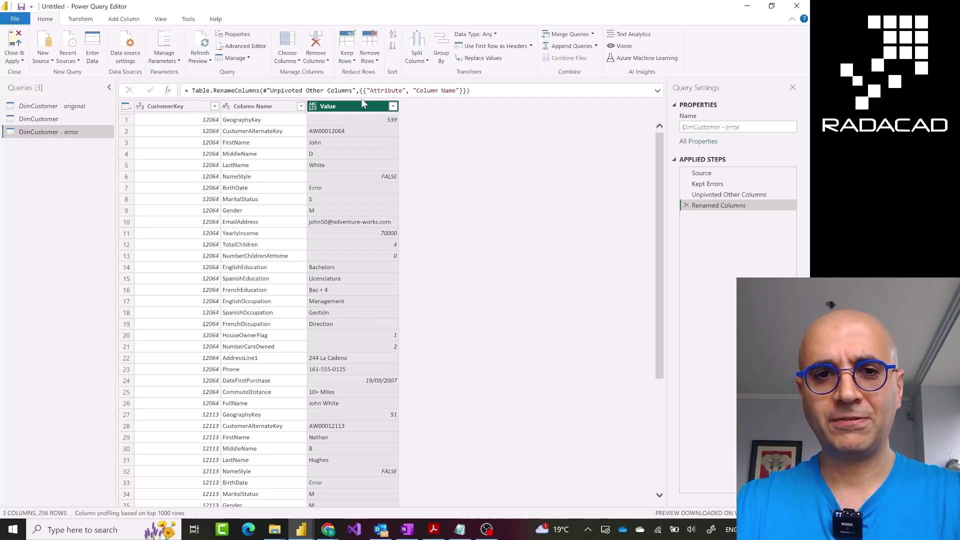
pyautogui.click(347, 57)
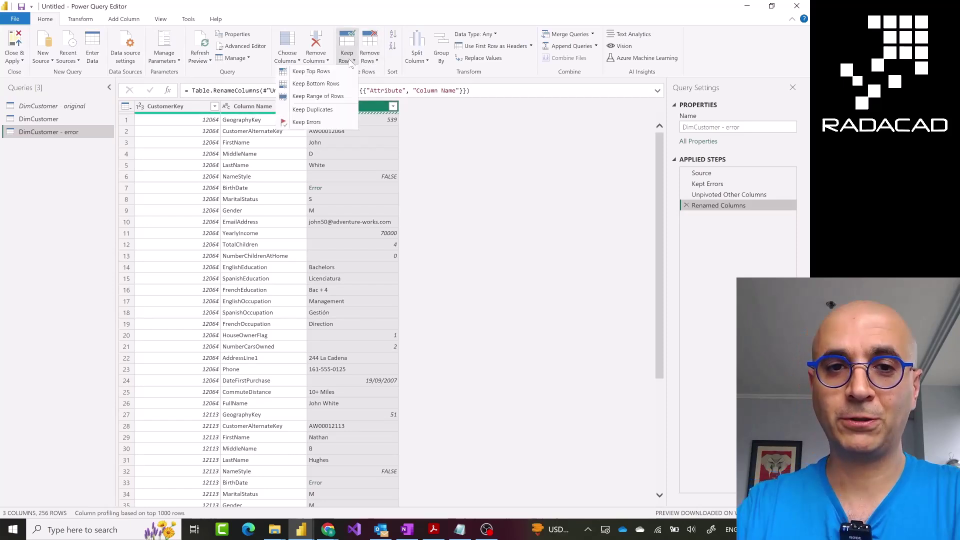
pyautogui.click(324, 122)
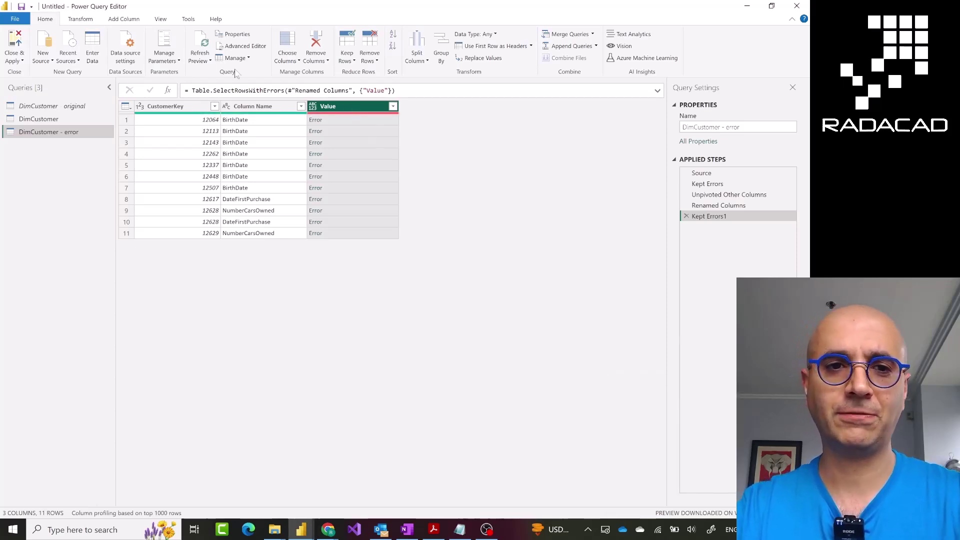
# Step: Add a Custom column with formula try [Value] and preview row 1's HasError/Error record
pyautogui.click(125, 20)
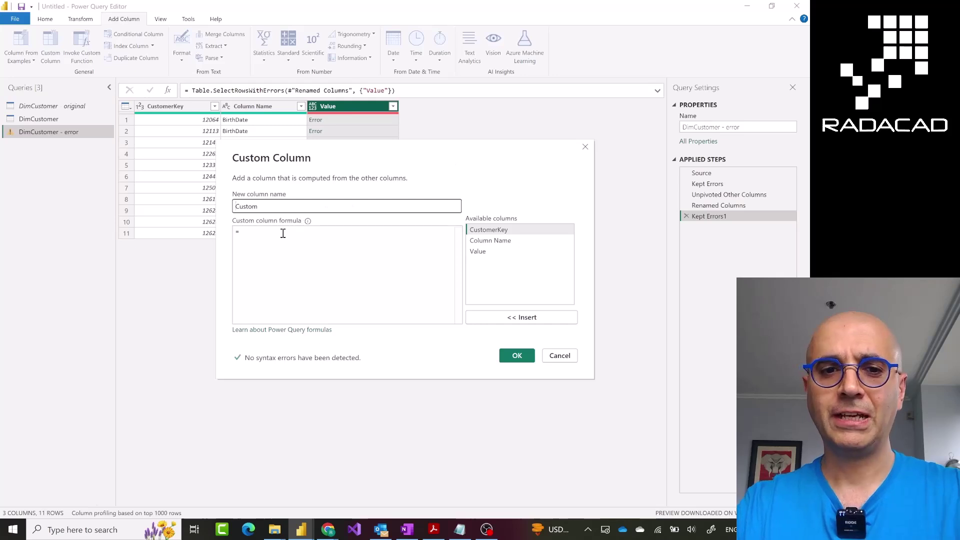
pyautogui.click(280, 237)
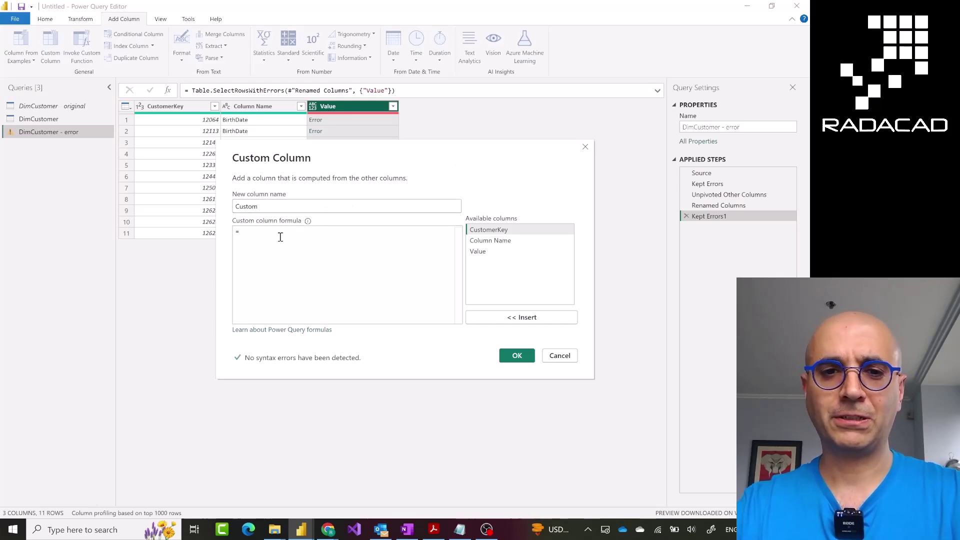
pyautogui.write('try')
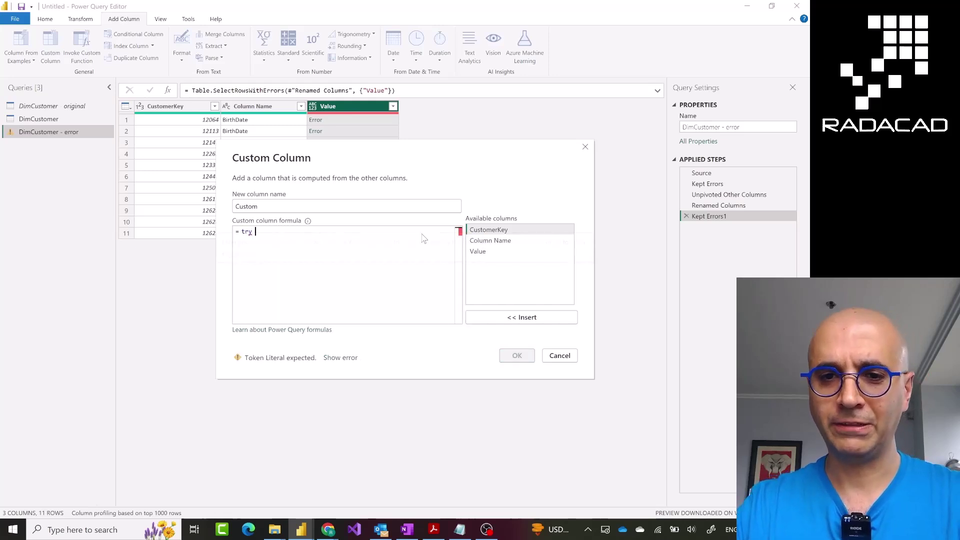
pyautogui.doubleClick(478, 252)
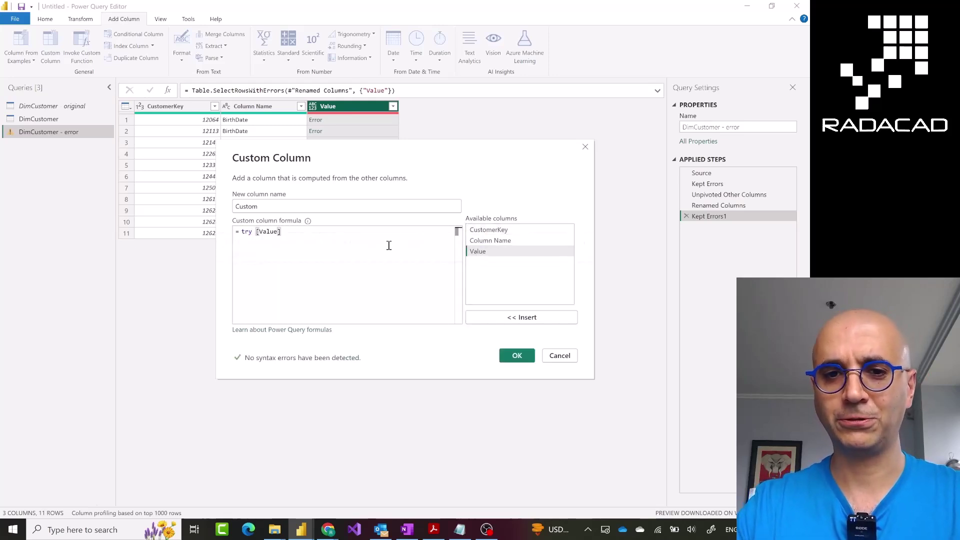
pyautogui.moveTo(289, 232); pyautogui.dragTo(257, 234)
pyautogui.click(295, 233)
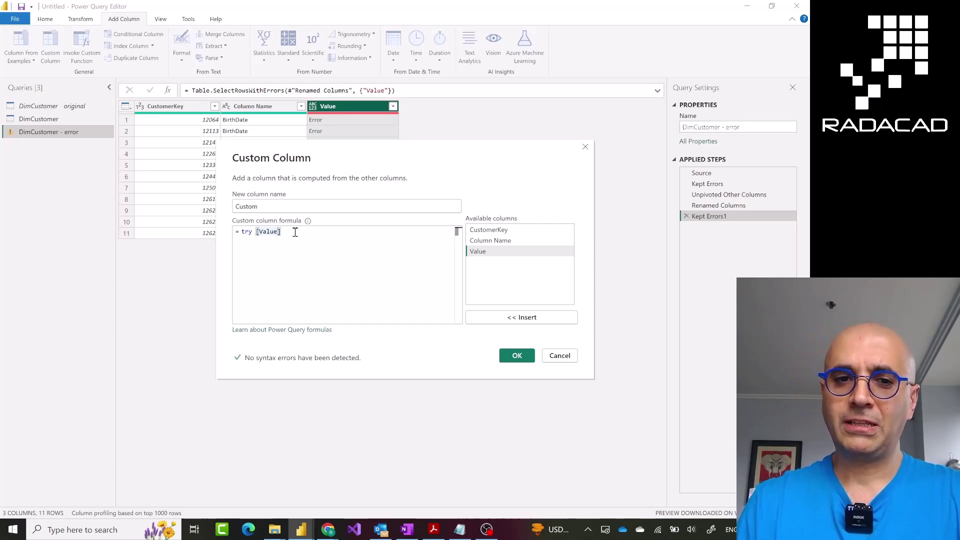
pyautogui.click(515, 358)
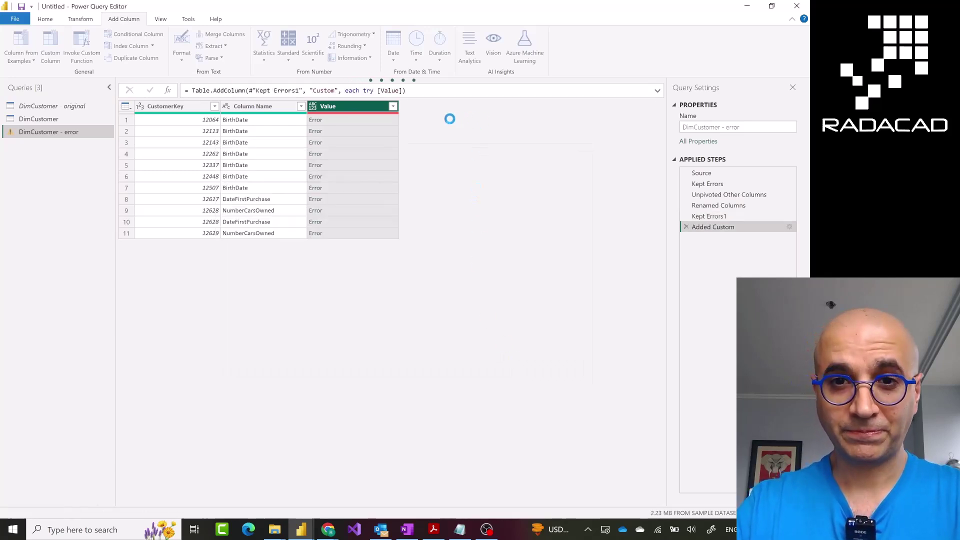
pyautogui.click(442, 123)
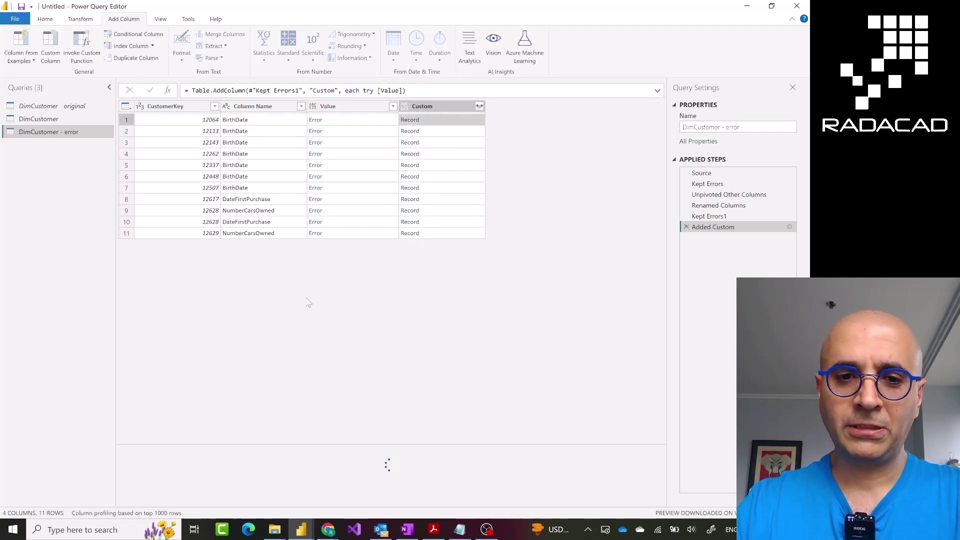
pyautogui.moveTo(277, 445); pyautogui.dragTo(259, 304)
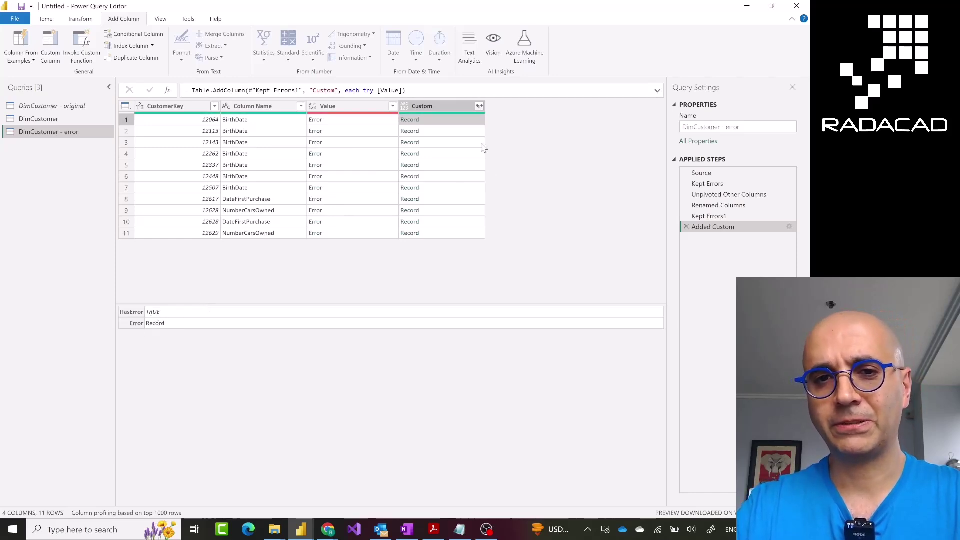
# Step: Expand the Custom column to only its Error field, without a column-name prefix
pyautogui.click(479, 106)
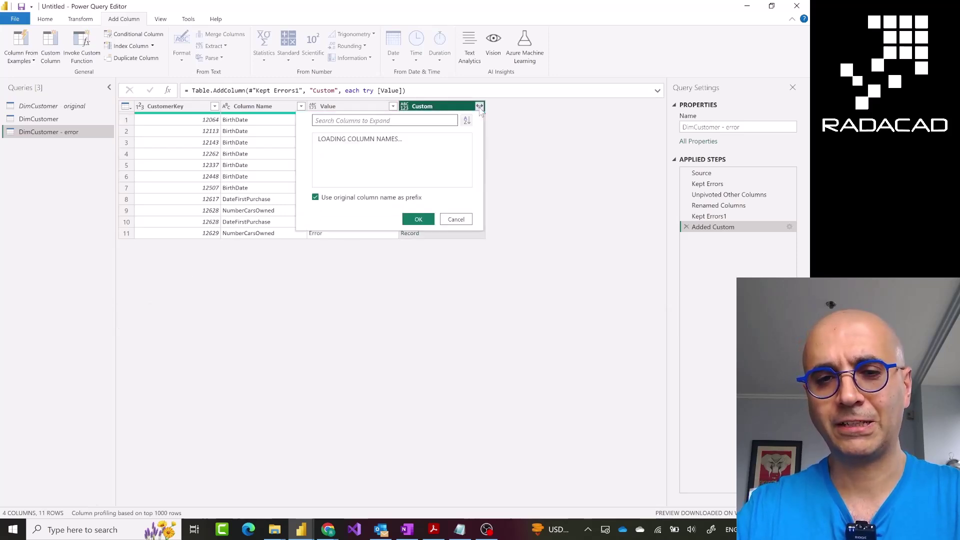
pyautogui.click(316, 197)
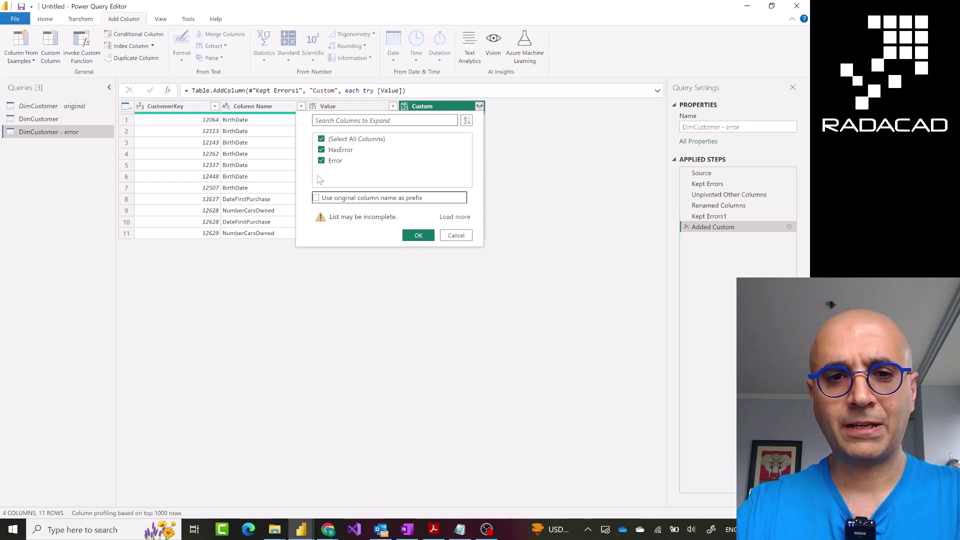
pyautogui.click(322, 139)
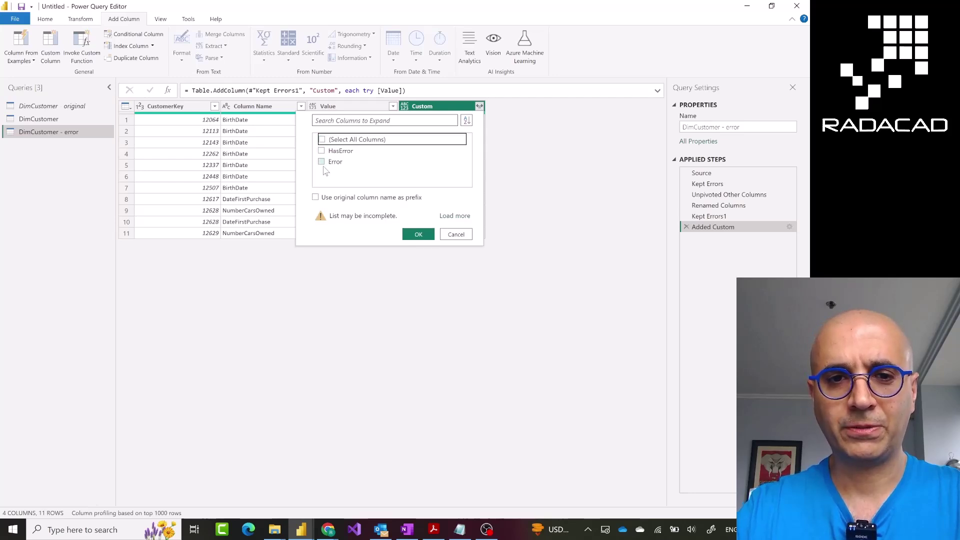
pyautogui.click(321, 162)
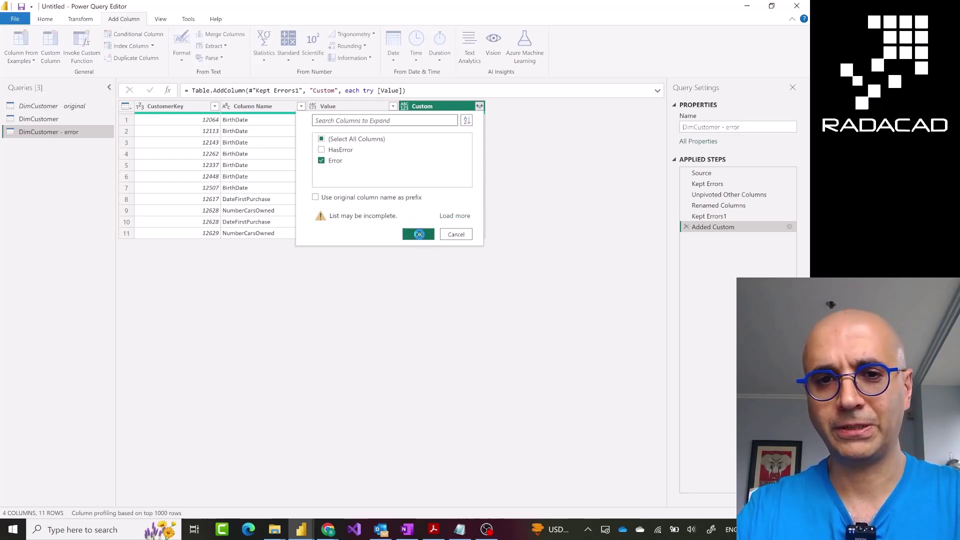
pyautogui.click(420, 233)
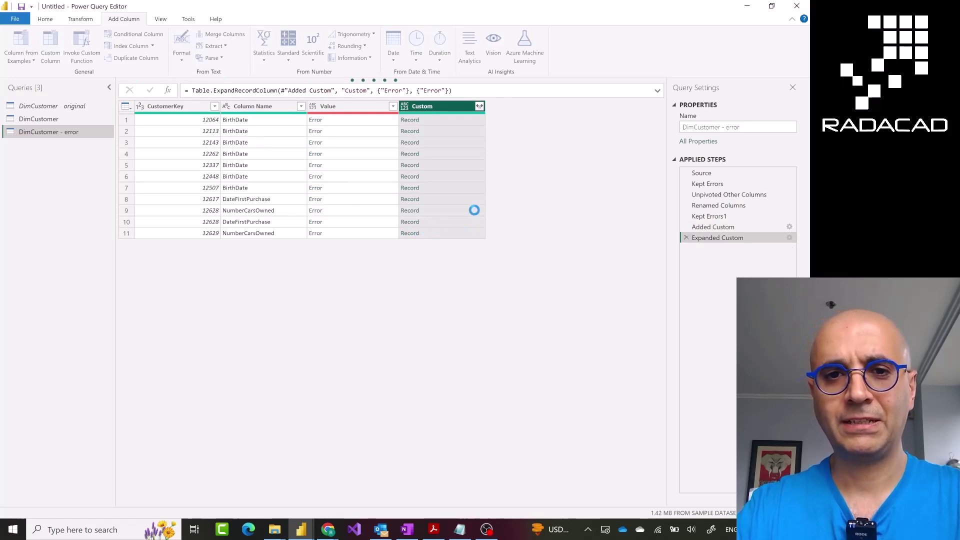
# Step: Expand the Error records into all fields as Error-prefixed columns like Error.Reason and Error.Message
pyautogui.click(448, 123)
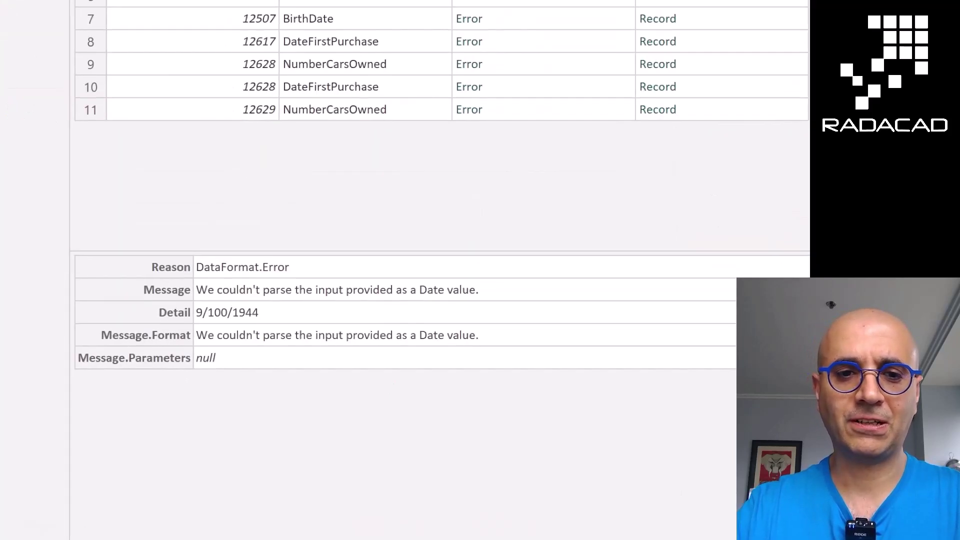
pyautogui.moveTo(63, 241)
pyautogui.mouseDown()
pyautogui.moveTo(420, 365)
pyautogui.moveTo(649, 380)
pyautogui.mouseUp()
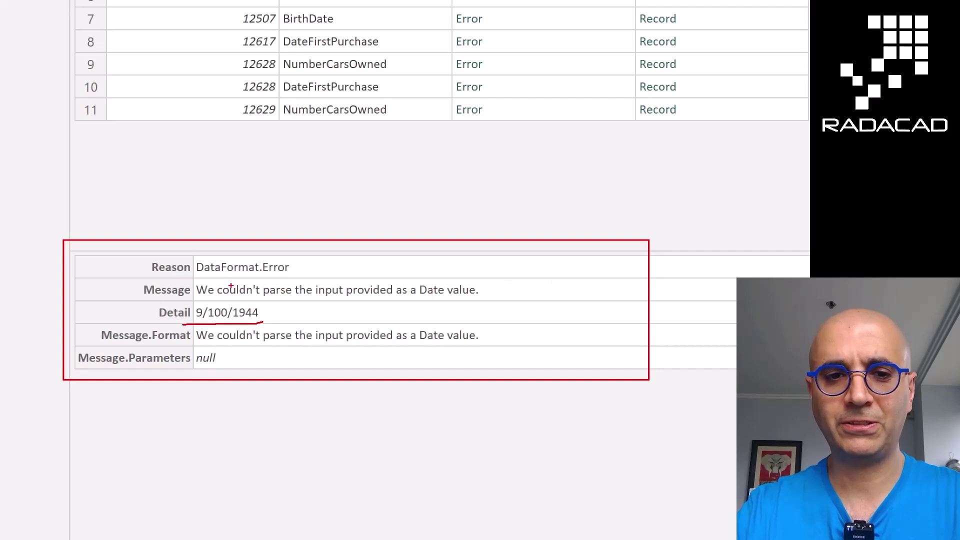
pyautogui.moveTo(189, 279); pyautogui.dragTo(245, 286)
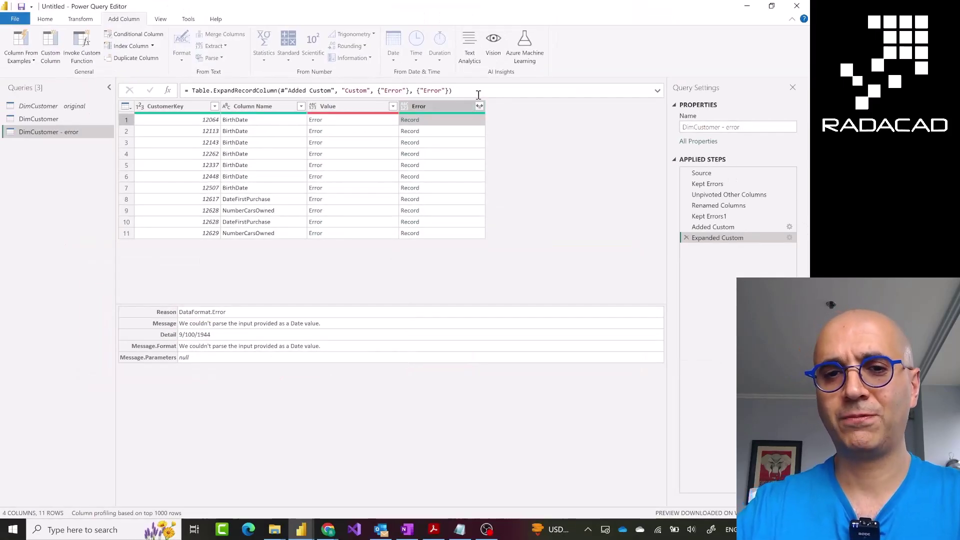
pyautogui.click(479, 110)
pyautogui.click(479, 107)
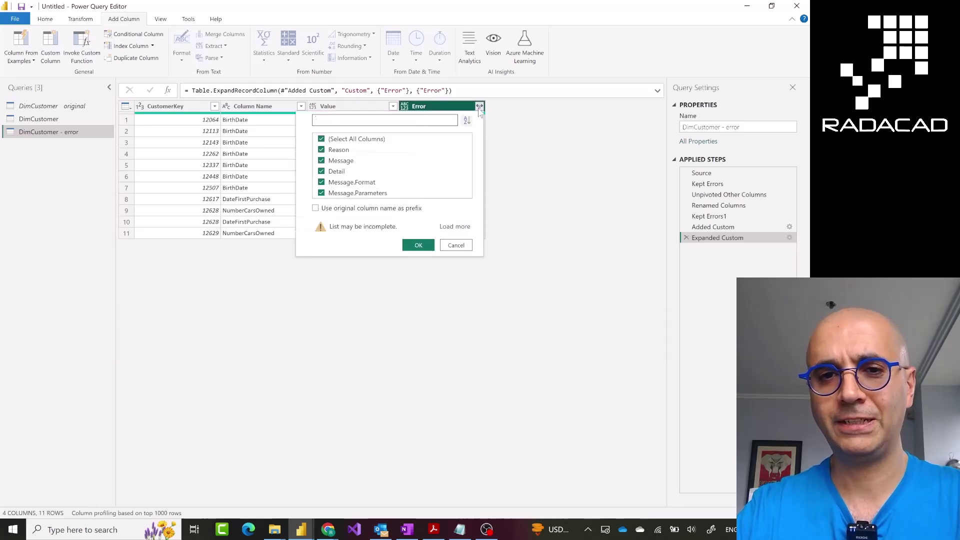
pyautogui.click(316, 209)
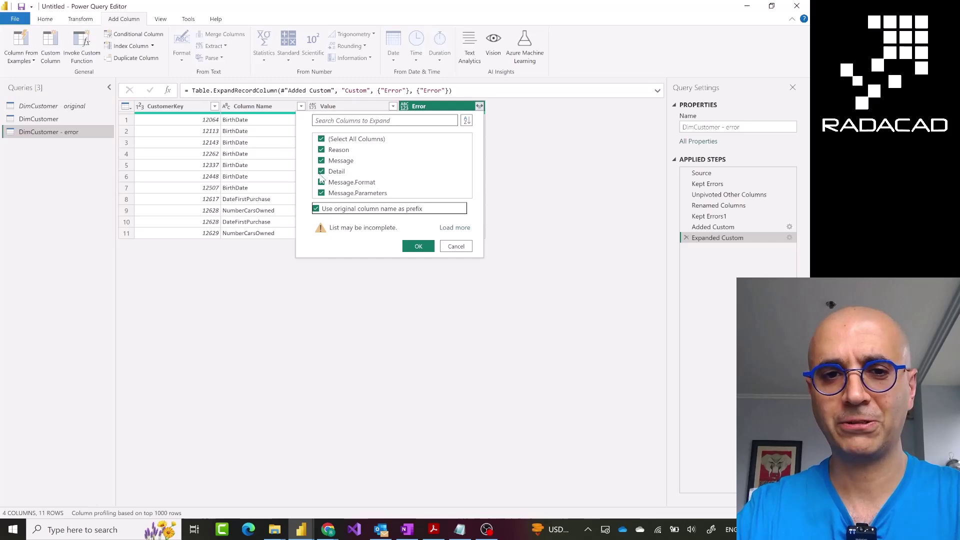
pyautogui.click(418, 245)
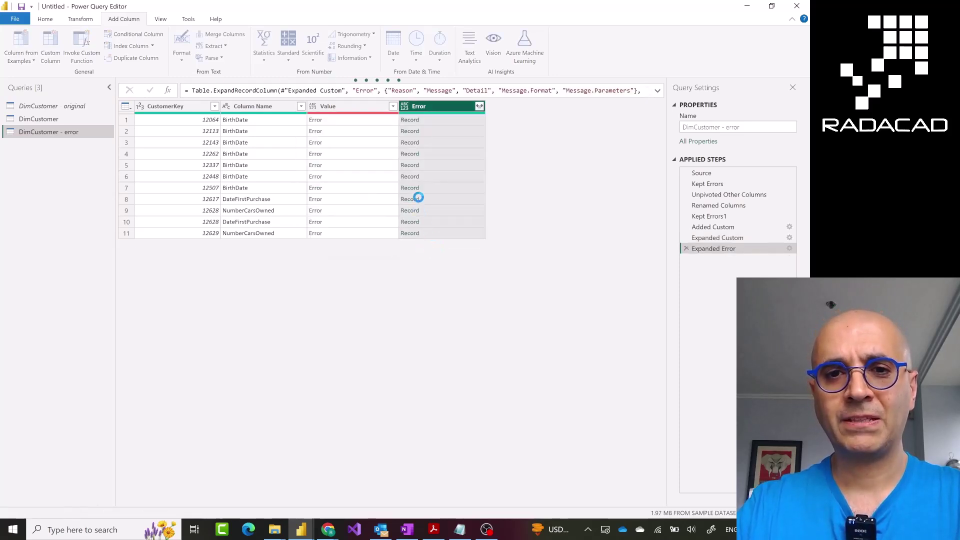
# Step: Delete the Value column from the DimCustomer - error query
pyautogui.click(349, 108)
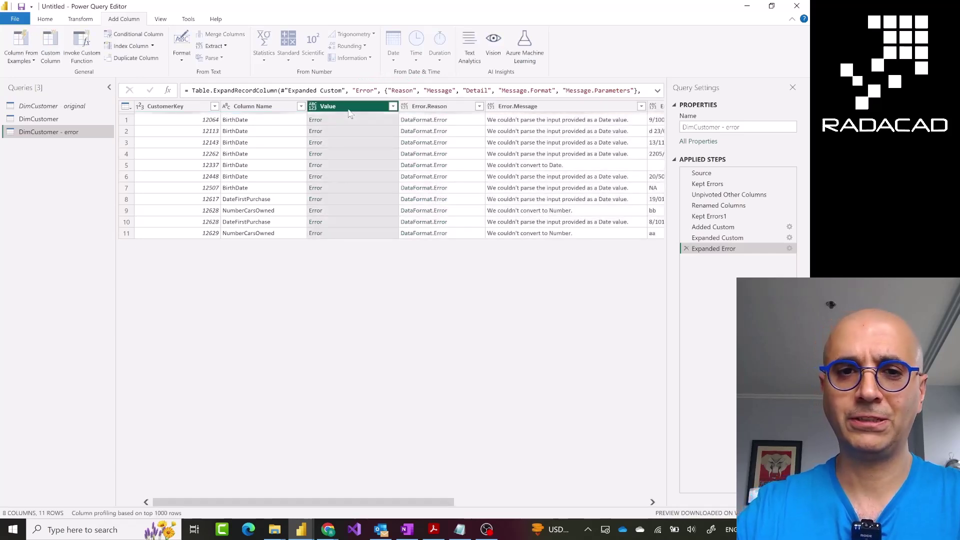
pyautogui.rightClick(349, 110)
pyautogui.press('Escape')
pyautogui.press('Delete')
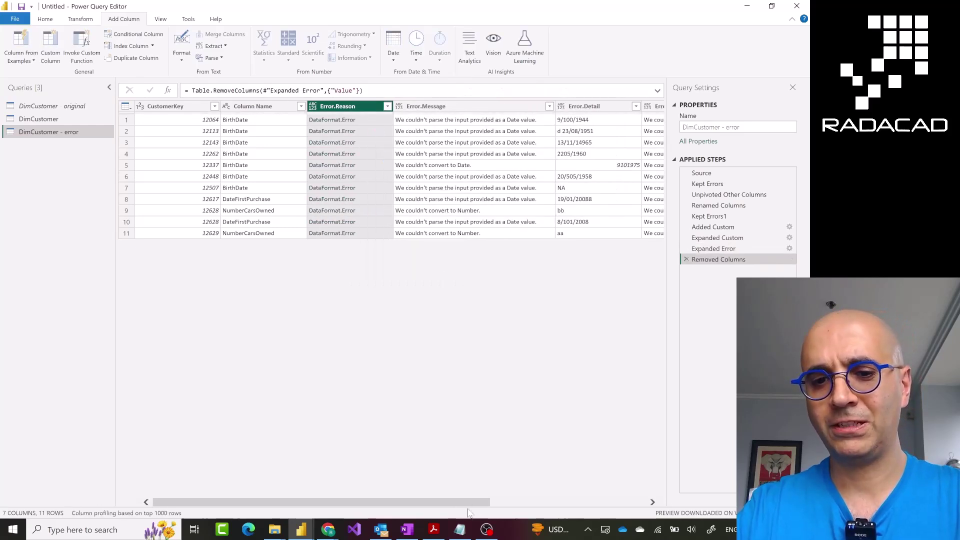
# Step: Close & Apply, loading DimCustomer (18,474 rows) and DimCustomer - error (11 rows)
pyautogui.moveTo(467, 501); pyautogui.dragTo(295, 499)
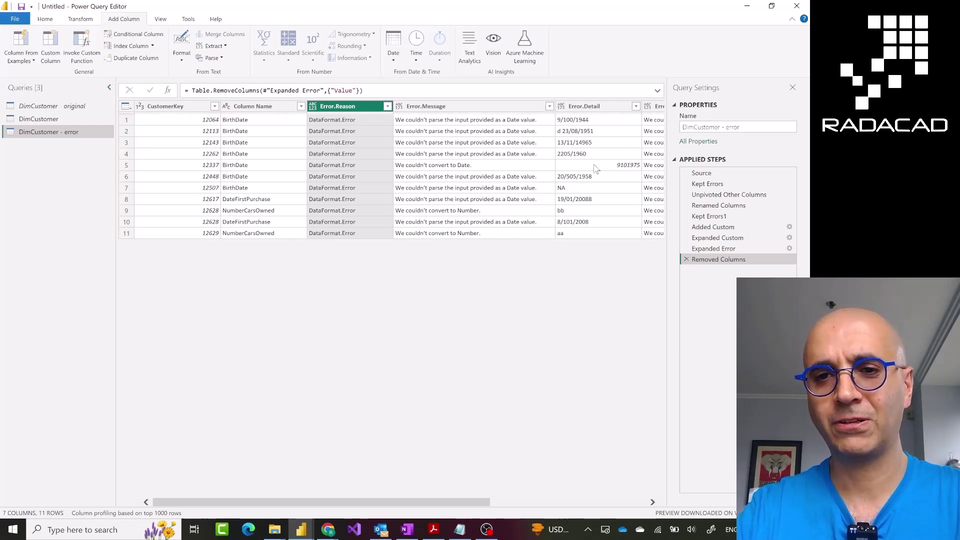
pyautogui.moveTo(478, 502); pyautogui.dragTo(439, 504)
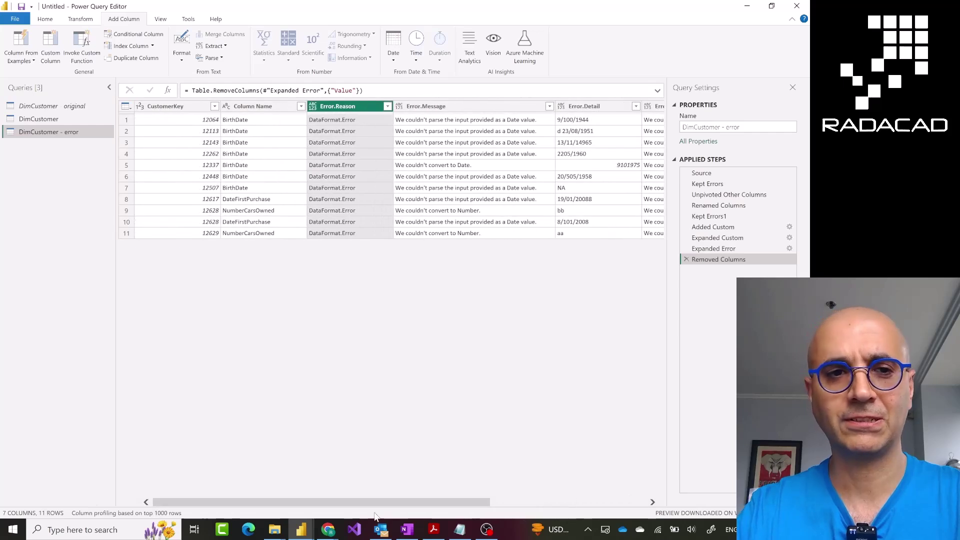
pyautogui.click(45, 19)
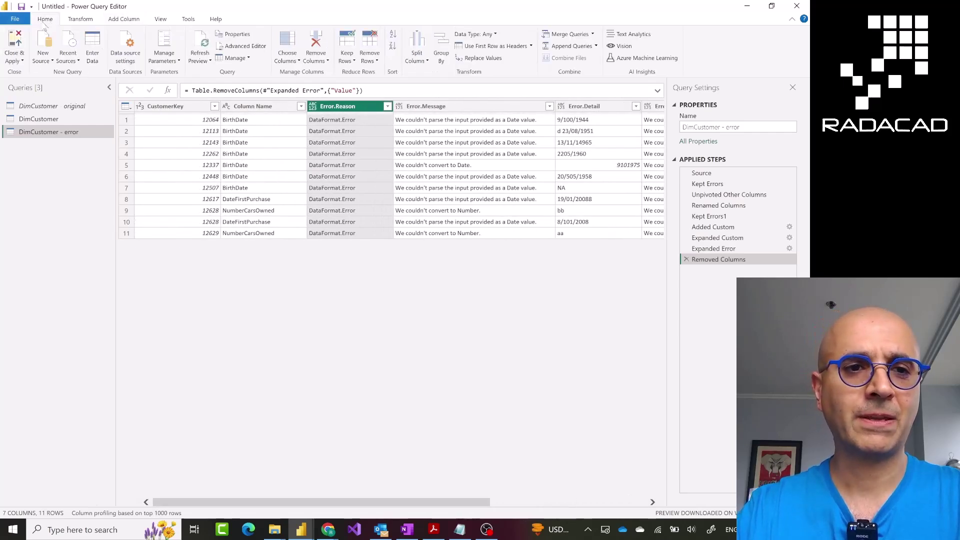
pyautogui.click(20, 58)
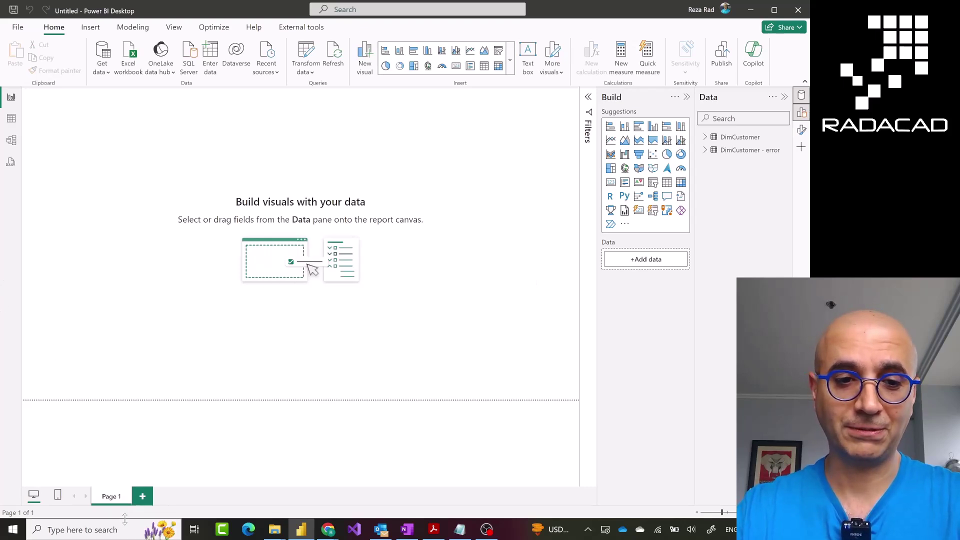
# Step: Add a card showing Count of CustomerKey from DimCustomer - error, resized wider and shorter
pyautogui.click(705, 150)
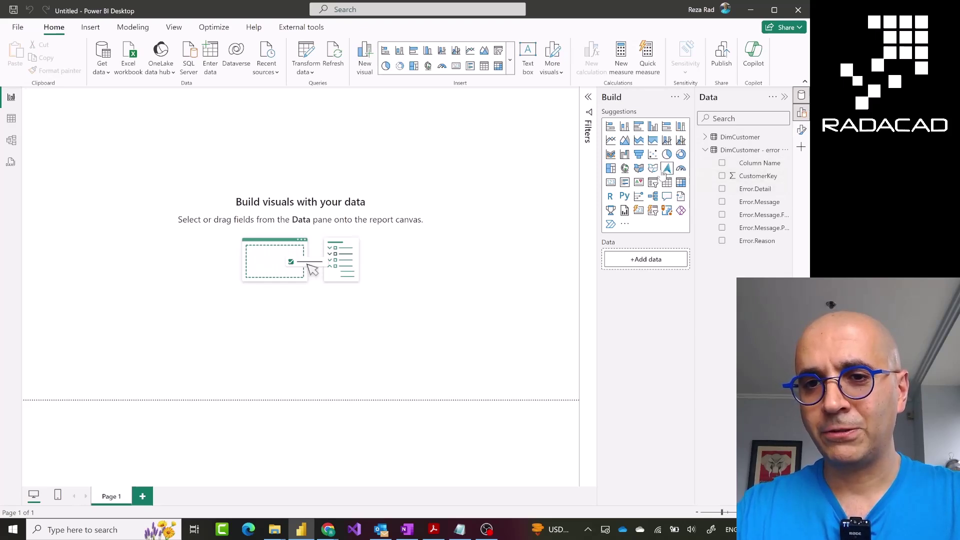
pyautogui.click(610, 182)
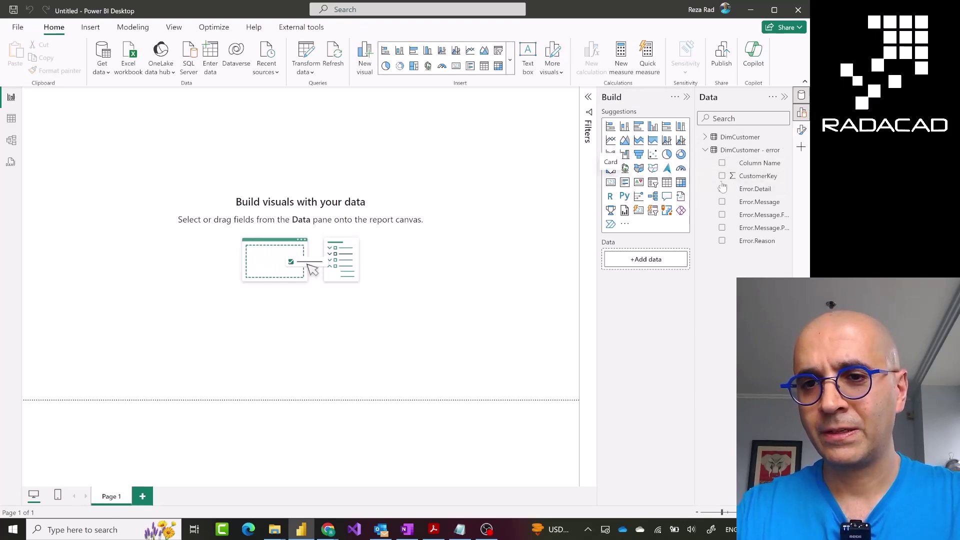
pyautogui.click(722, 176)
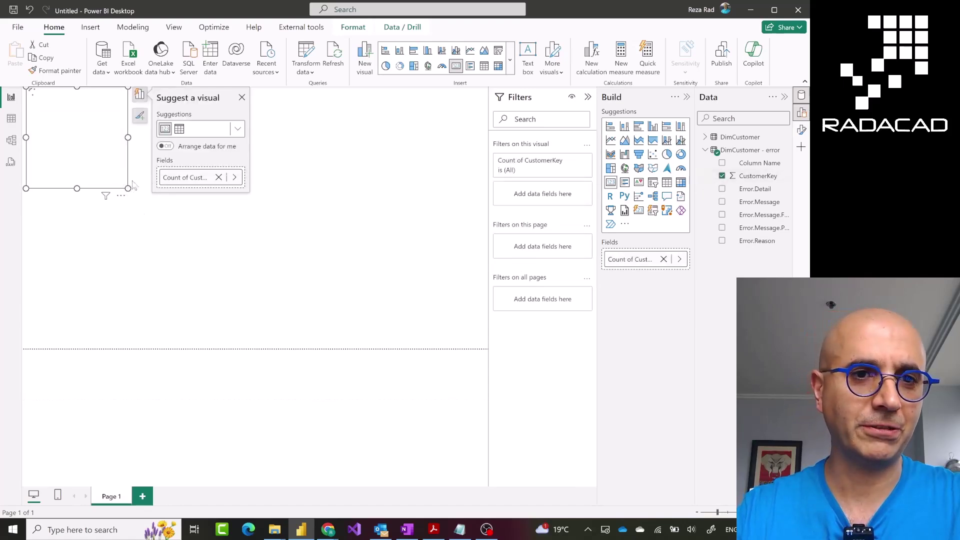
pyautogui.moveTo(129, 187); pyautogui.dragTo(146, 165)
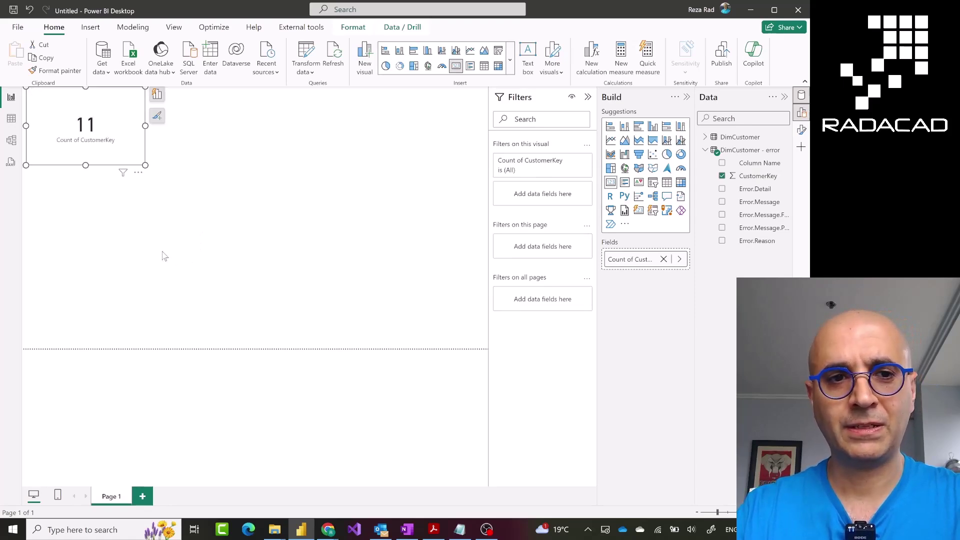
pyautogui.click(165, 256)
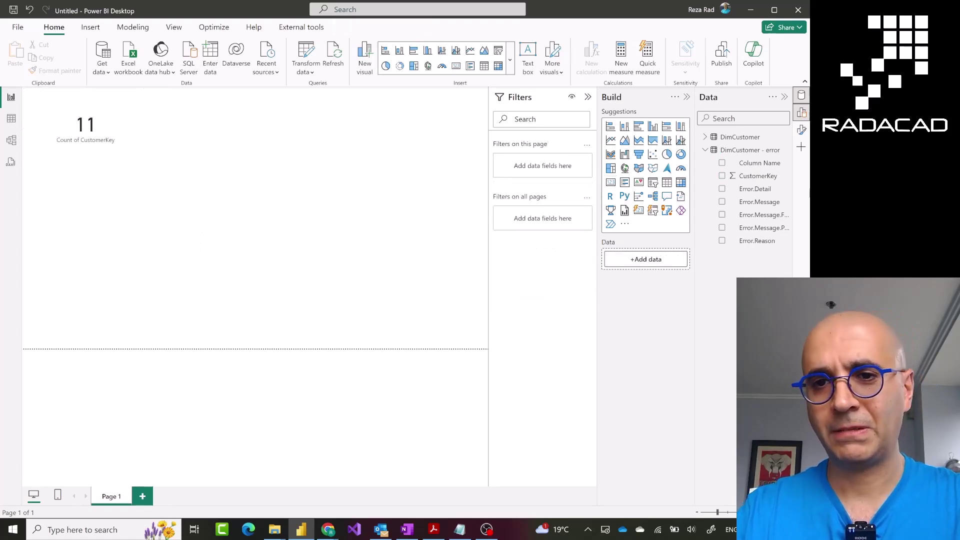
# Step: Add a table visual with CustomerKey set to Don't summarize
pyautogui.click(666, 183)
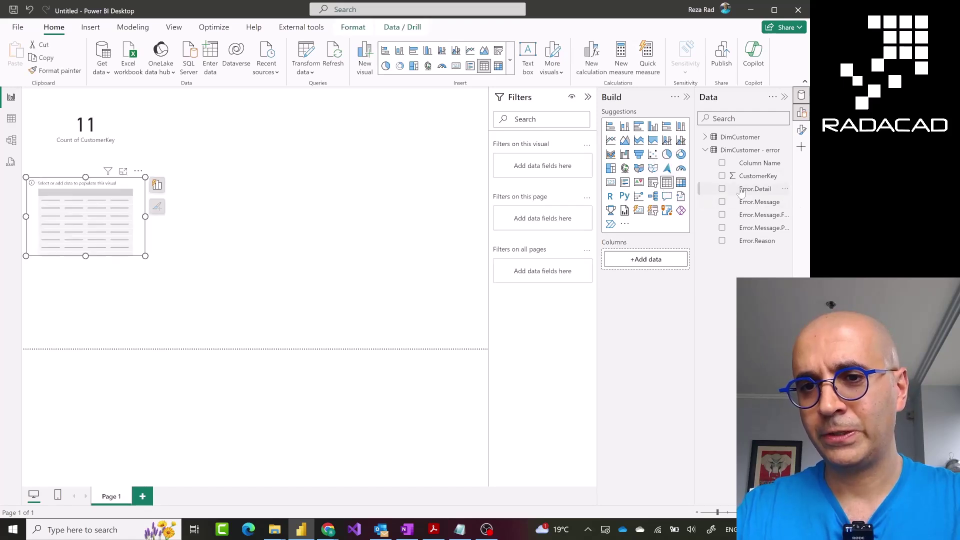
pyautogui.click(723, 177)
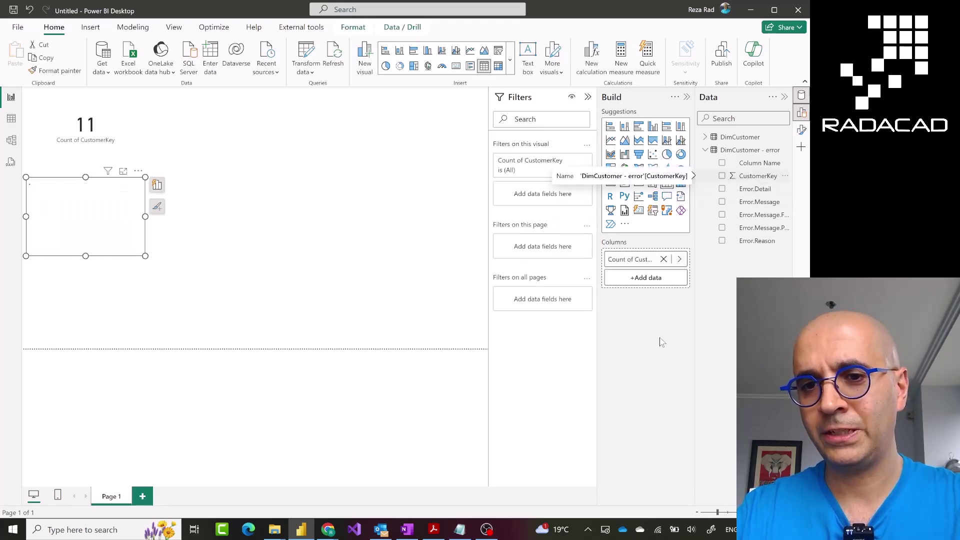
pyautogui.click(679, 259)
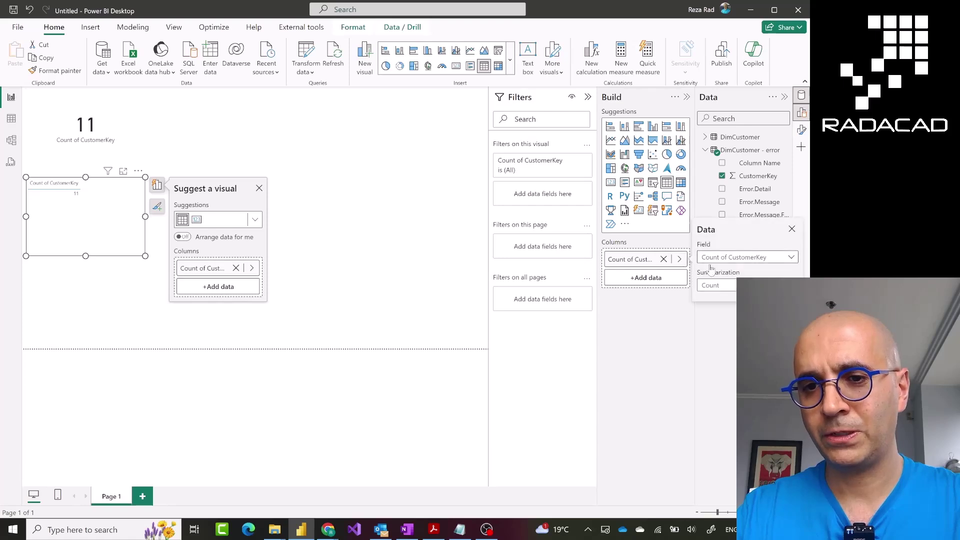
pyautogui.click(716, 285)
pyautogui.click(717, 300)
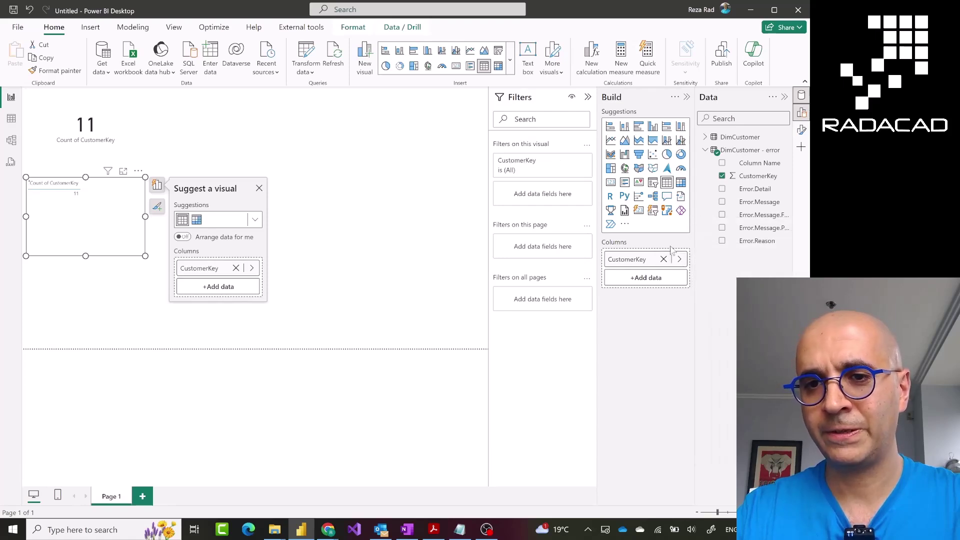
# Step: Add Column Name, Error.Detail, Error.Message, Message.Format, Message.Parameters and Error.Reason, then enlarge the table
pyautogui.click(722, 163)
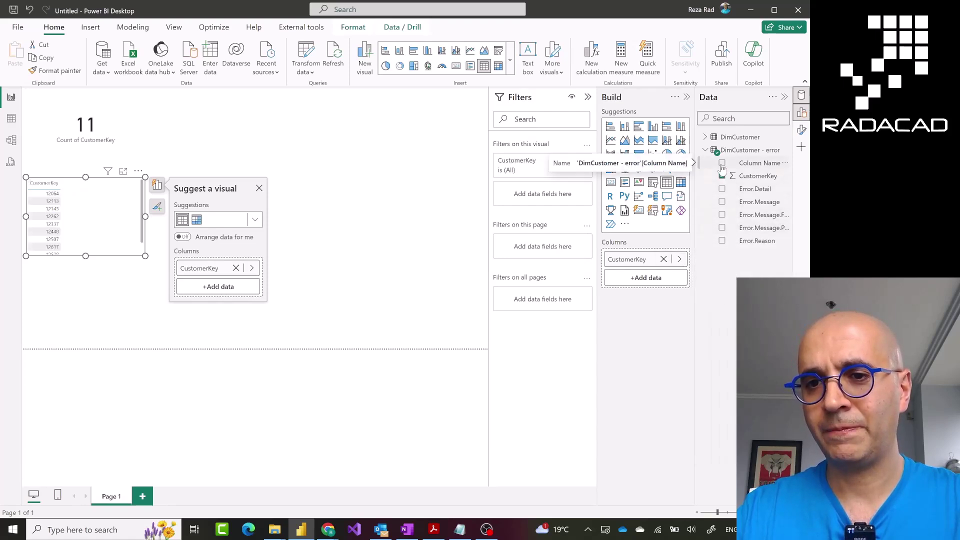
pyautogui.click(722, 188)
pyautogui.click(726, 203)
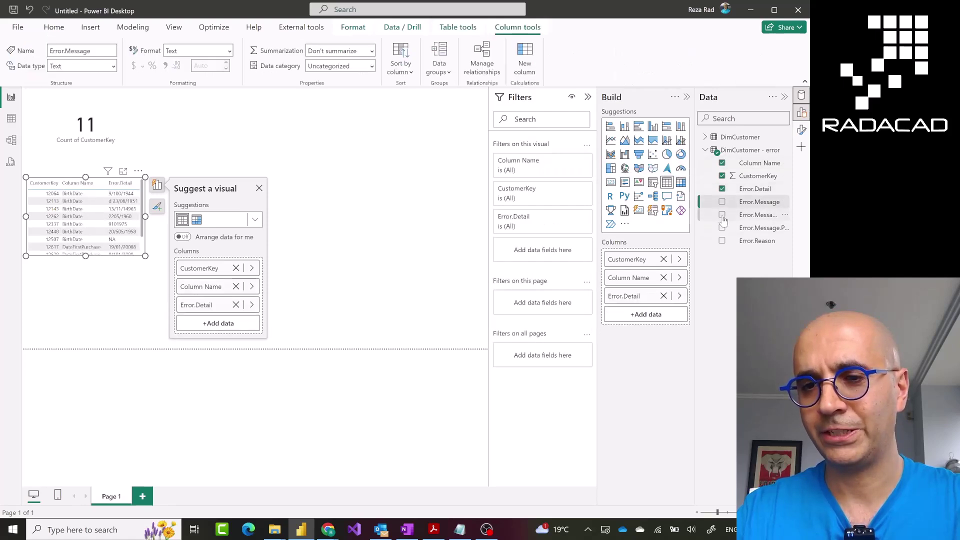
pyautogui.click(722, 214)
pyautogui.click(722, 201)
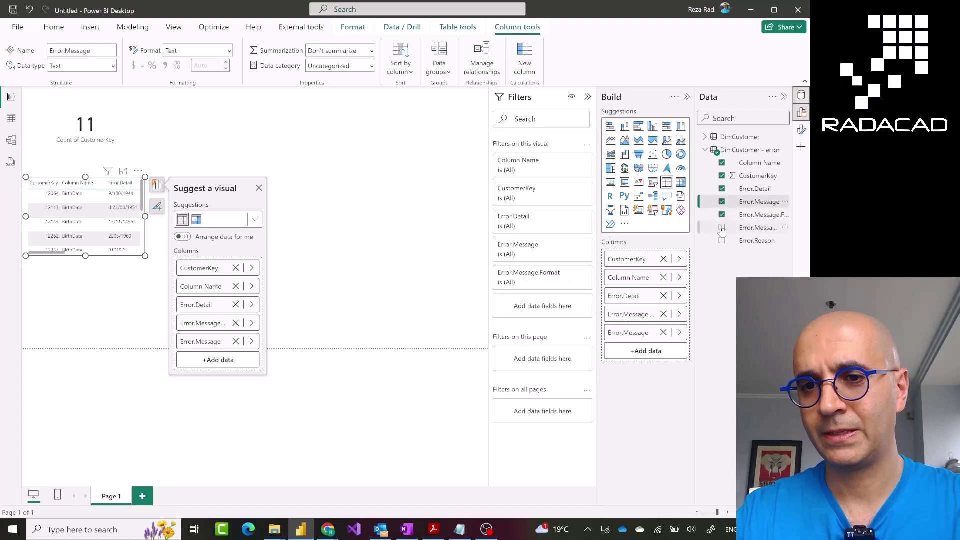
pyautogui.click(722, 228)
pyautogui.click(722, 240)
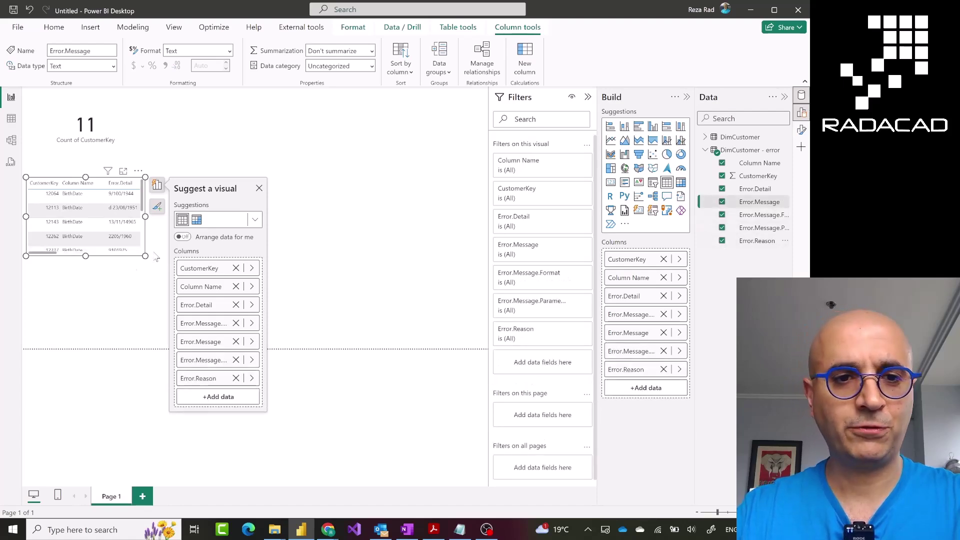
pyautogui.moveTo(145, 255); pyautogui.dragTo(484, 346)
pyautogui.click(257, 134)
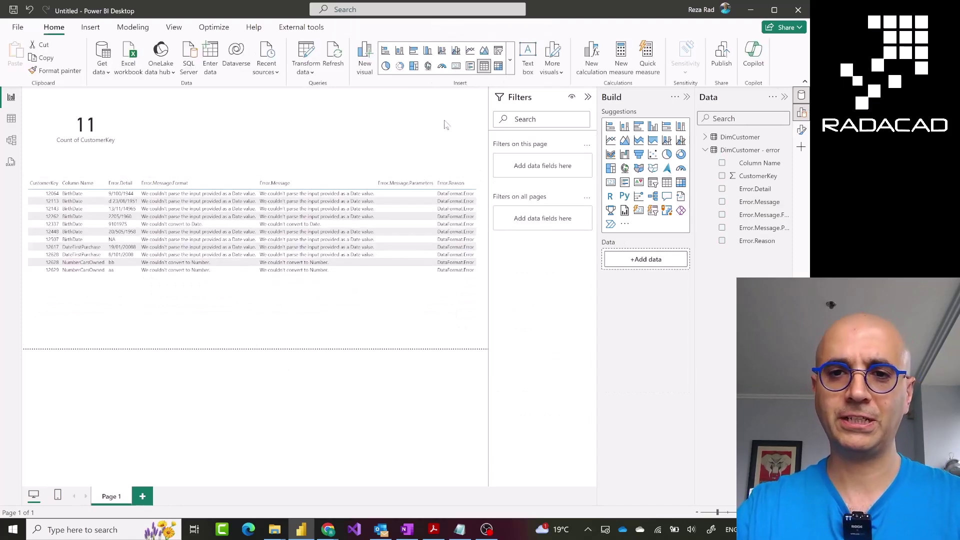
# Step: Collapse the Filters pane so the card and error table get the wider canvas
pyautogui.click(588, 98)
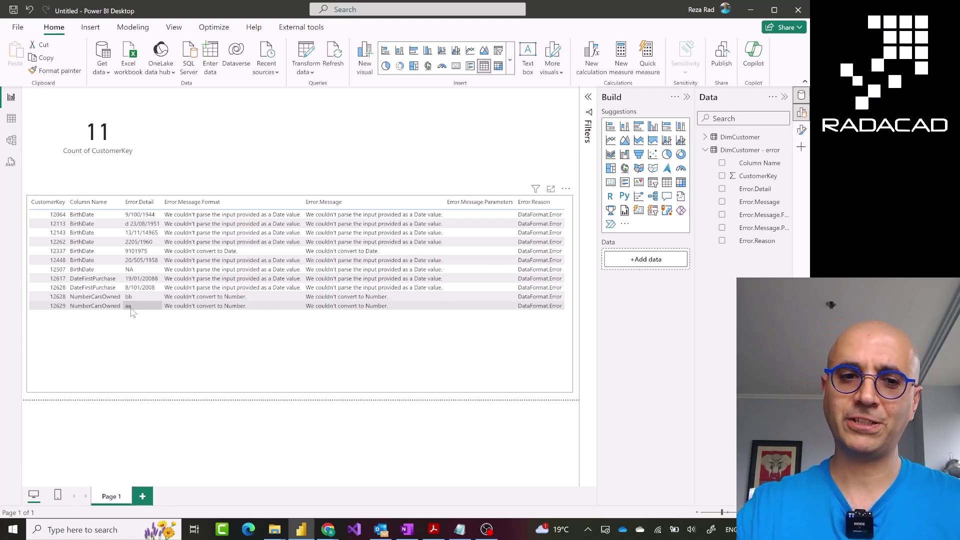
pyautogui.click(284, 157)
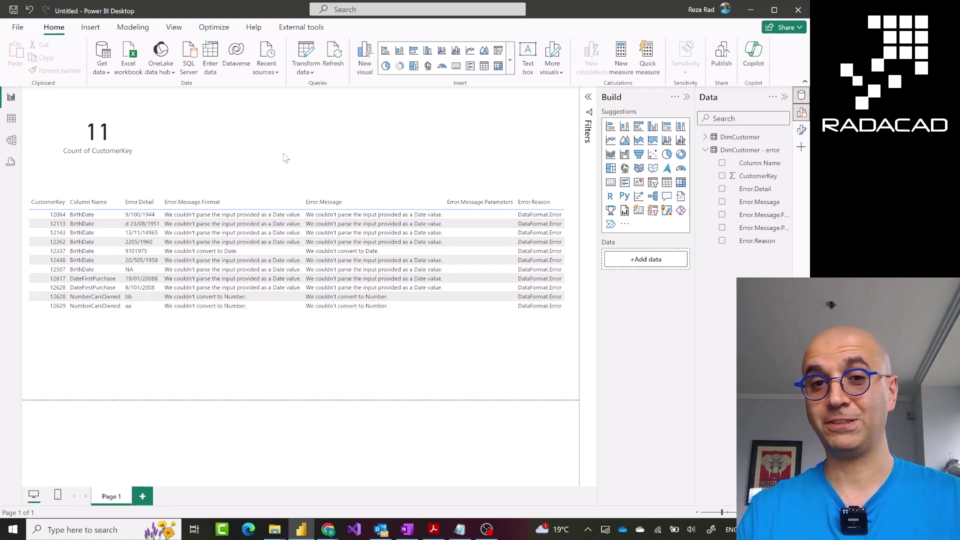